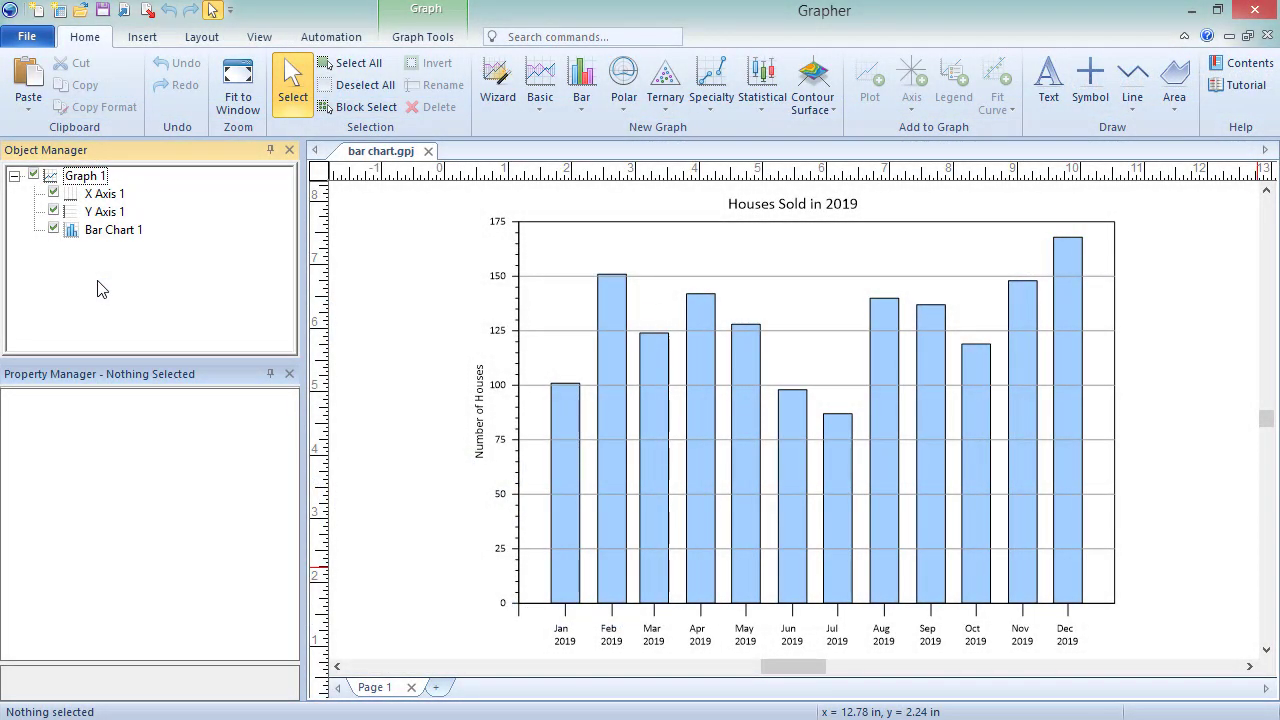
Give Bar Chart 1's fill a linear gradient.
click(69, 237)
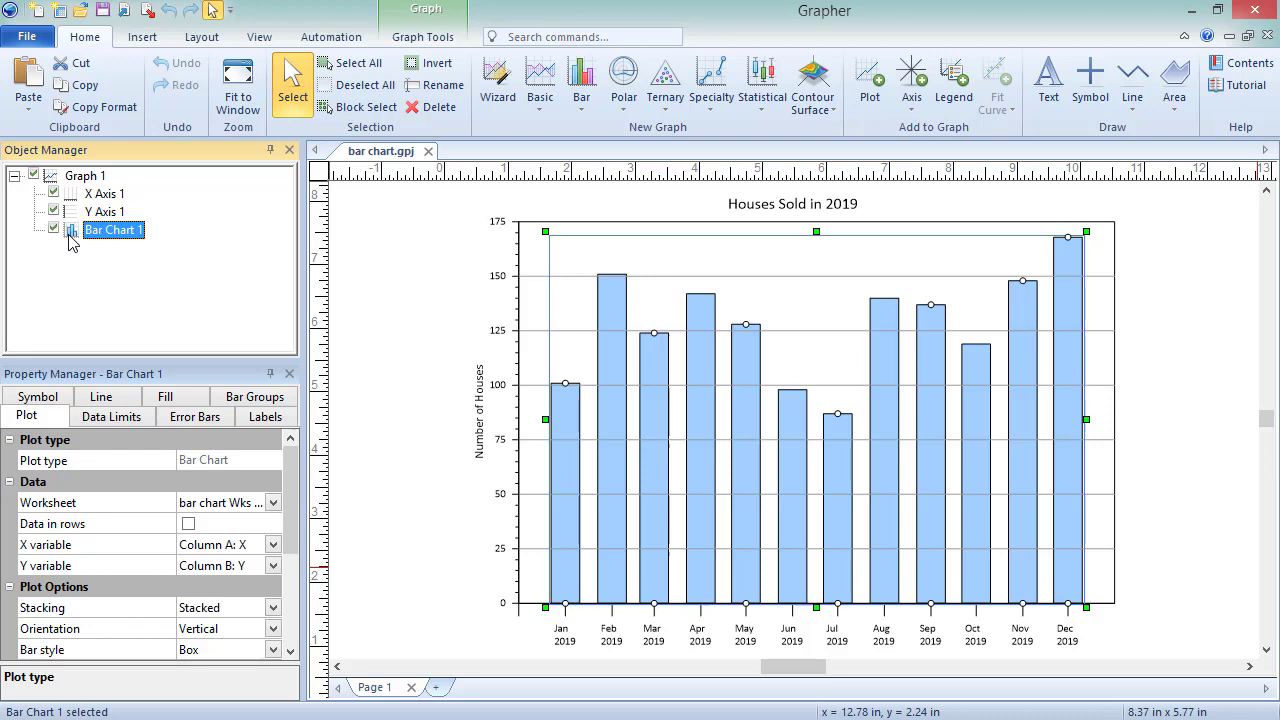
click(195, 399)
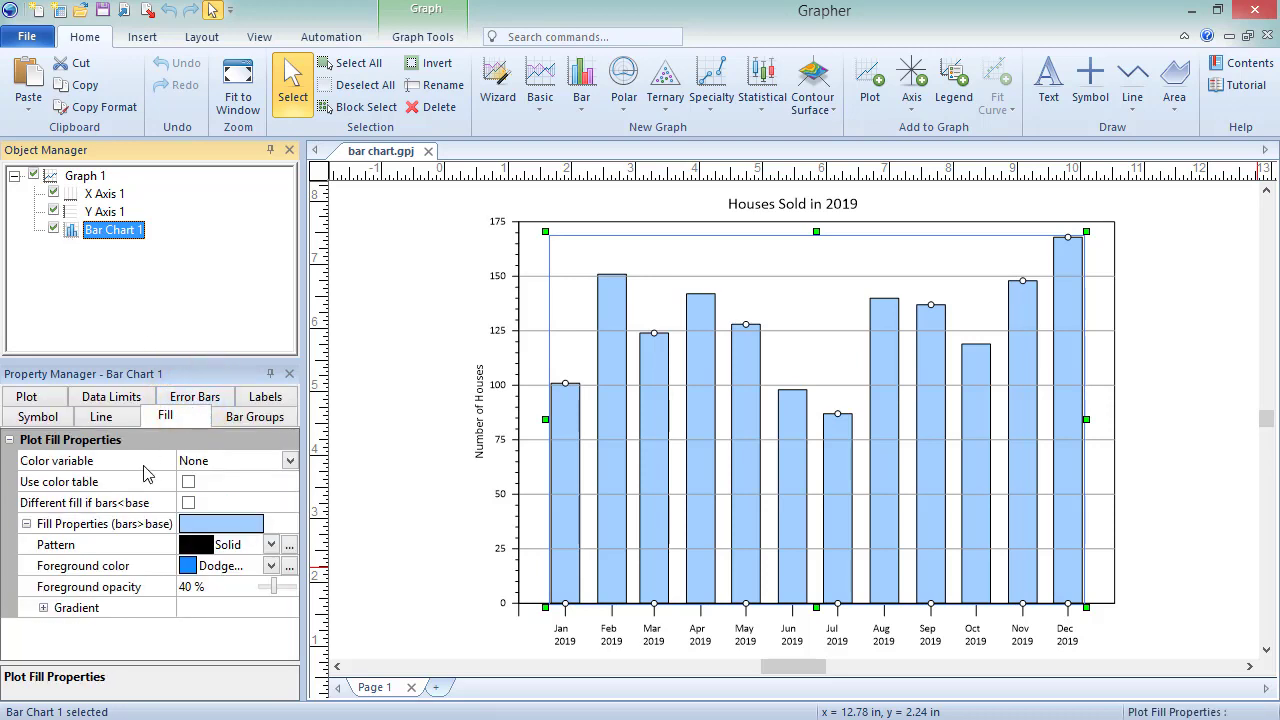
click(43, 608)
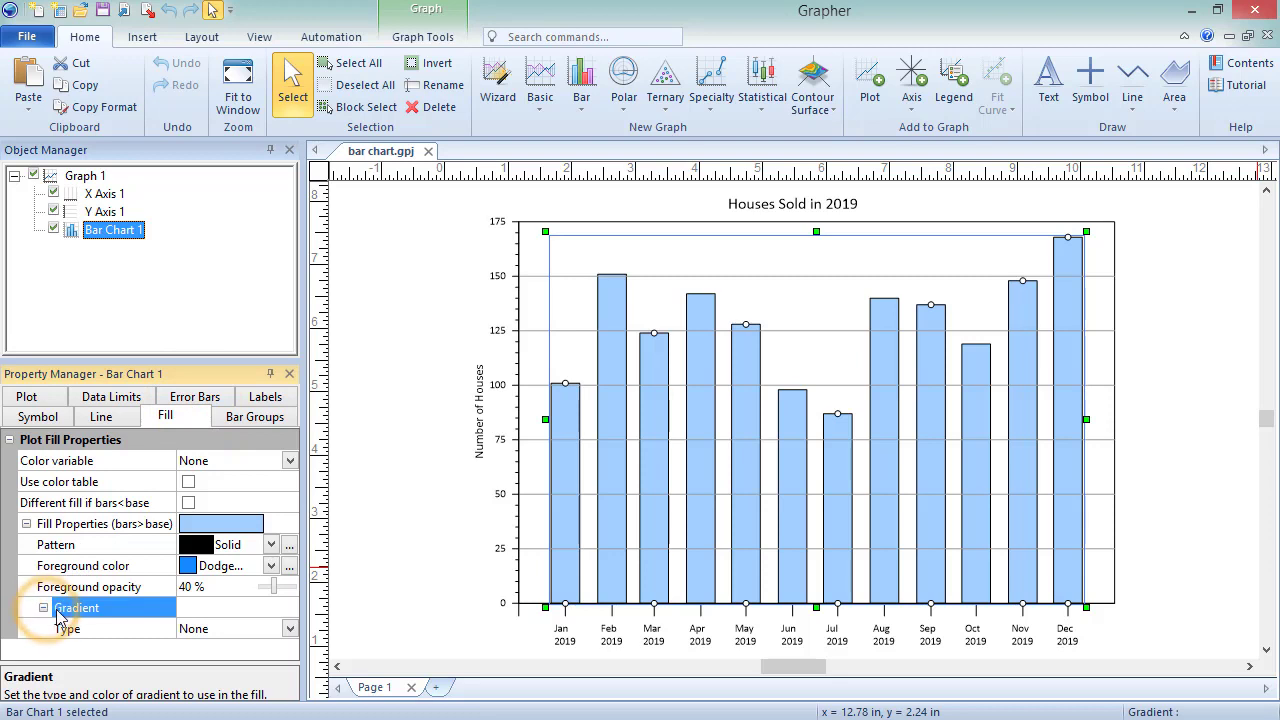
click(289, 636)
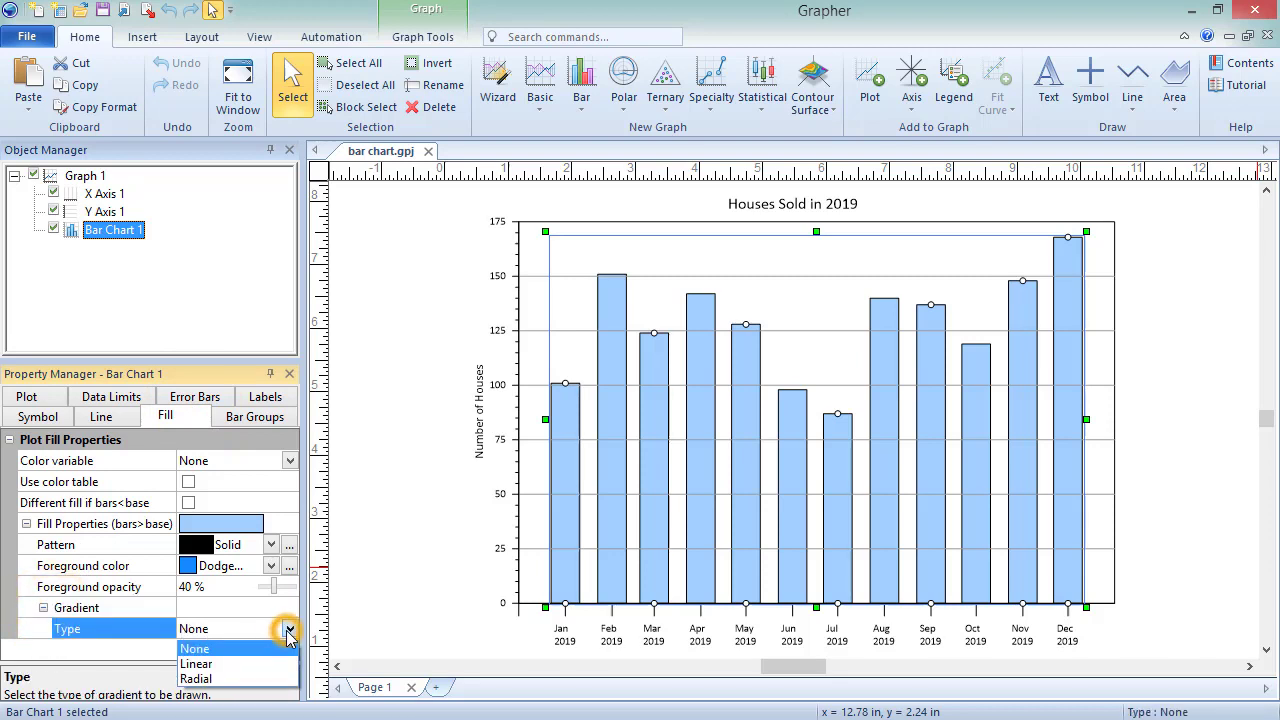
click(287, 662)
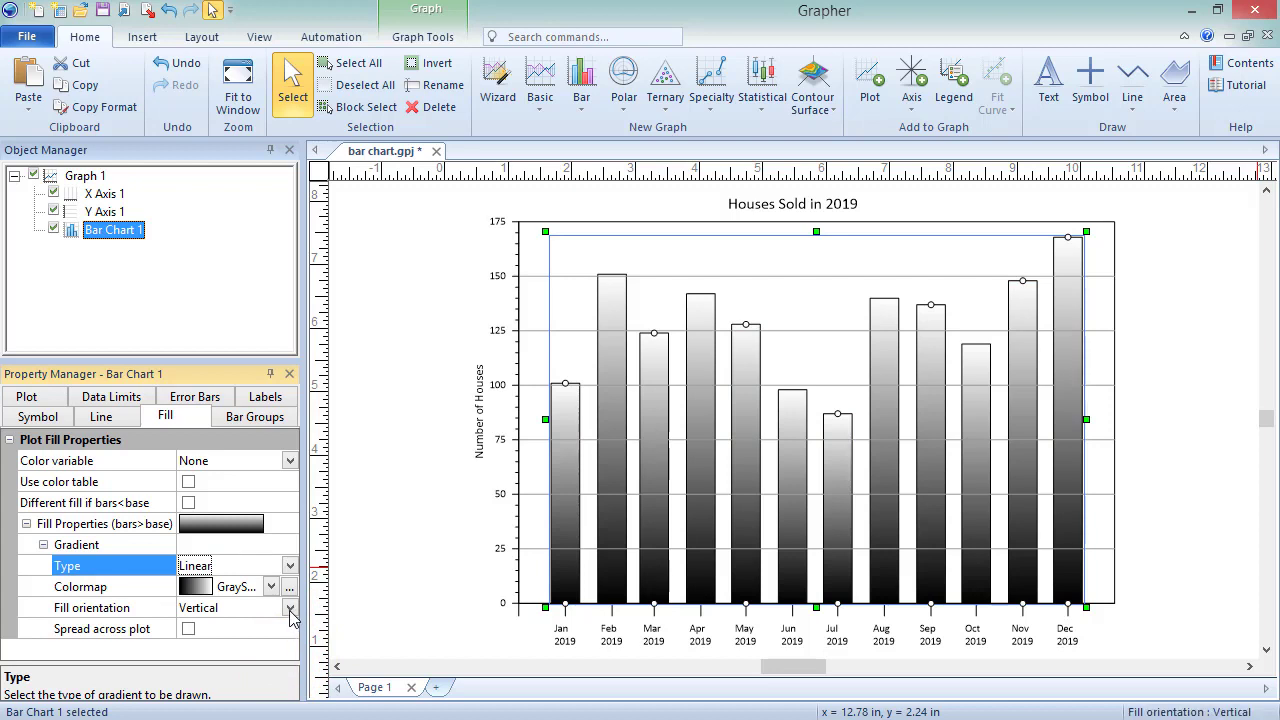
Orient the gradient vertically, spread it across the whole plot, and open its colormap editor.
click(290, 612)
click(283, 640)
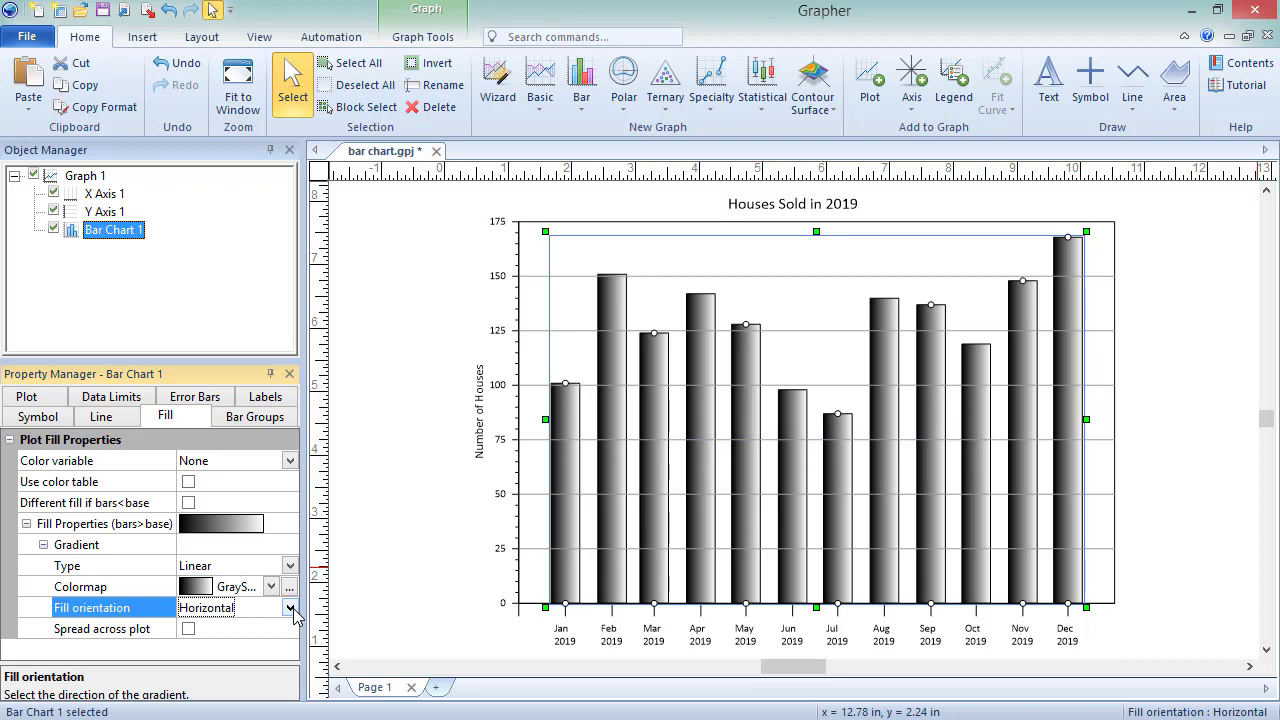
click(290, 608)
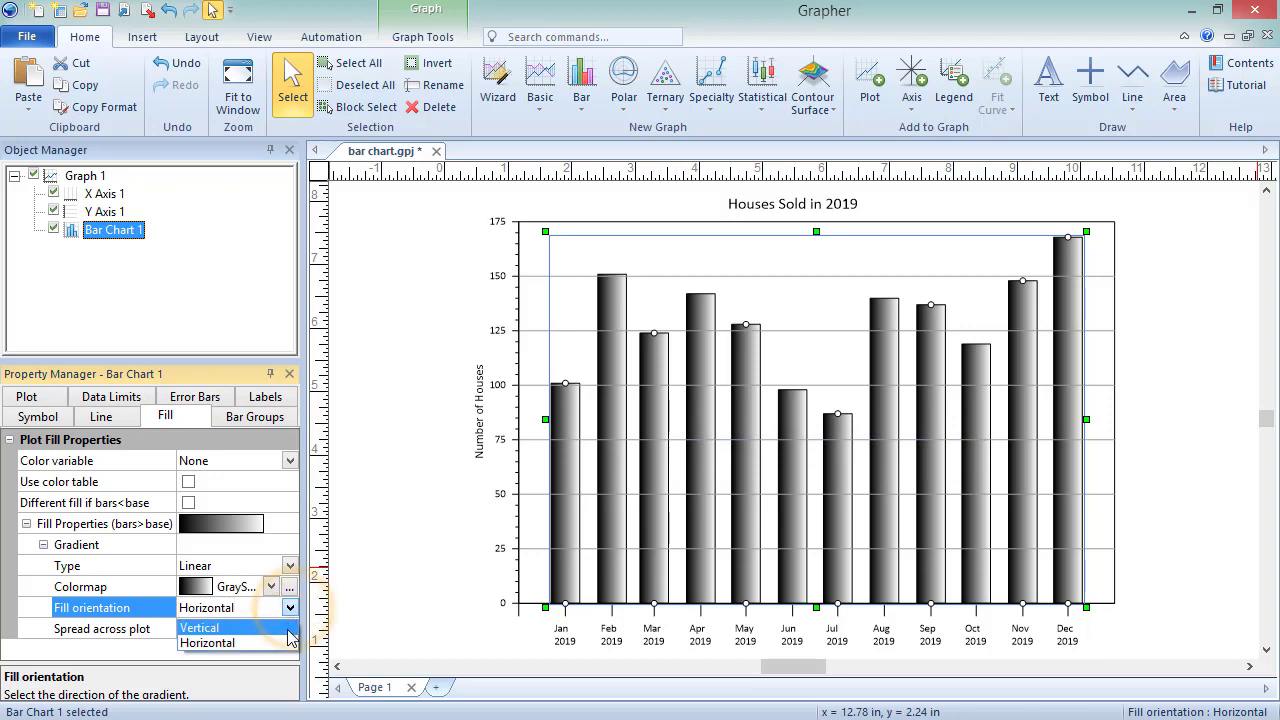
click(272, 621)
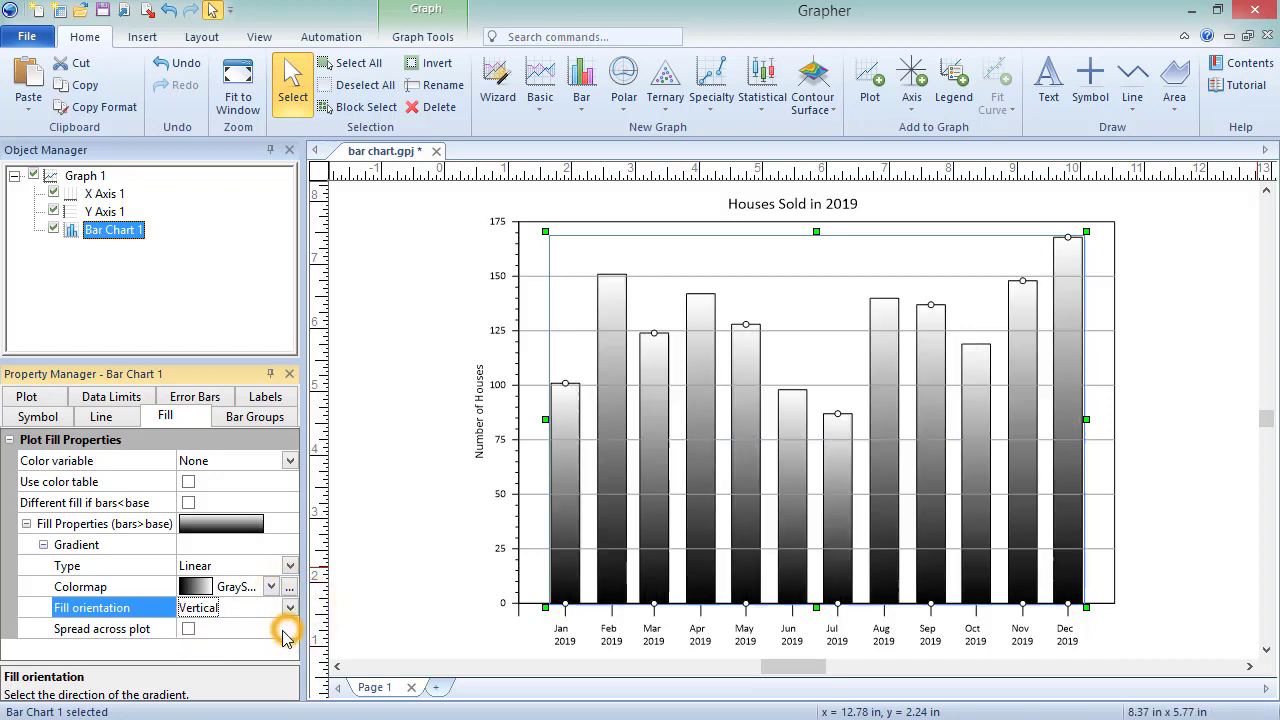
click(188, 629)
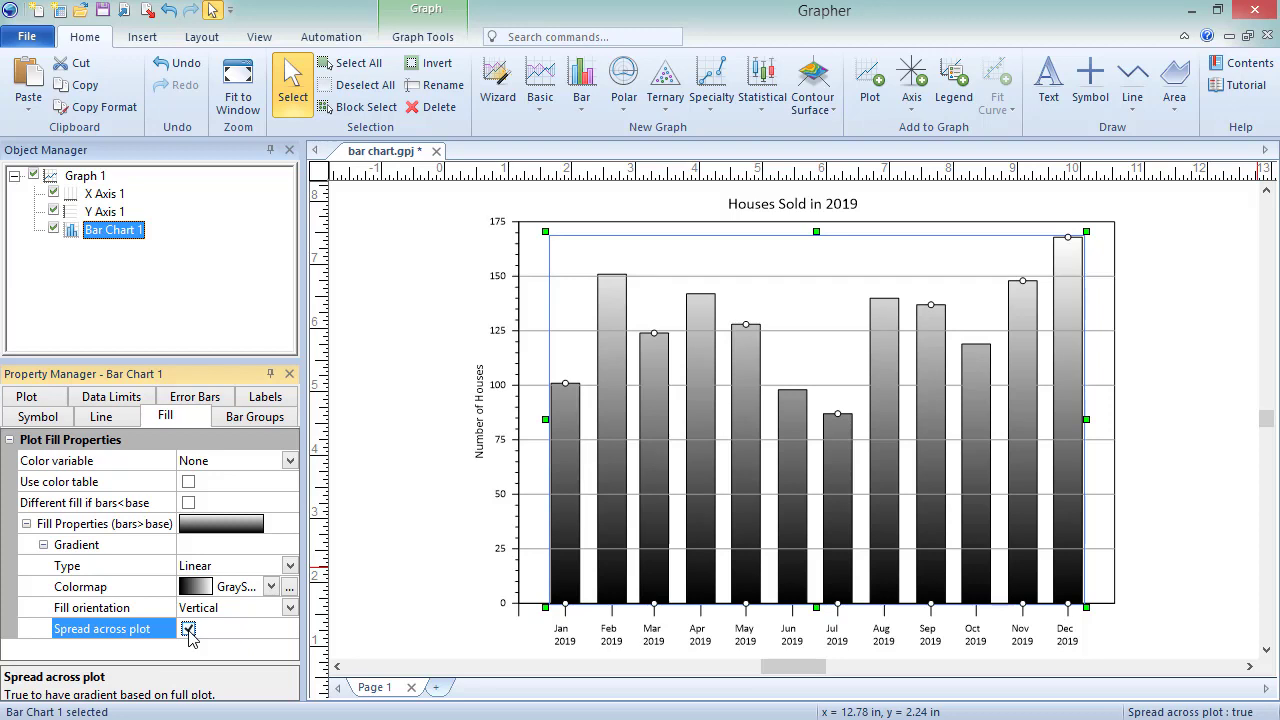
click(289, 587)
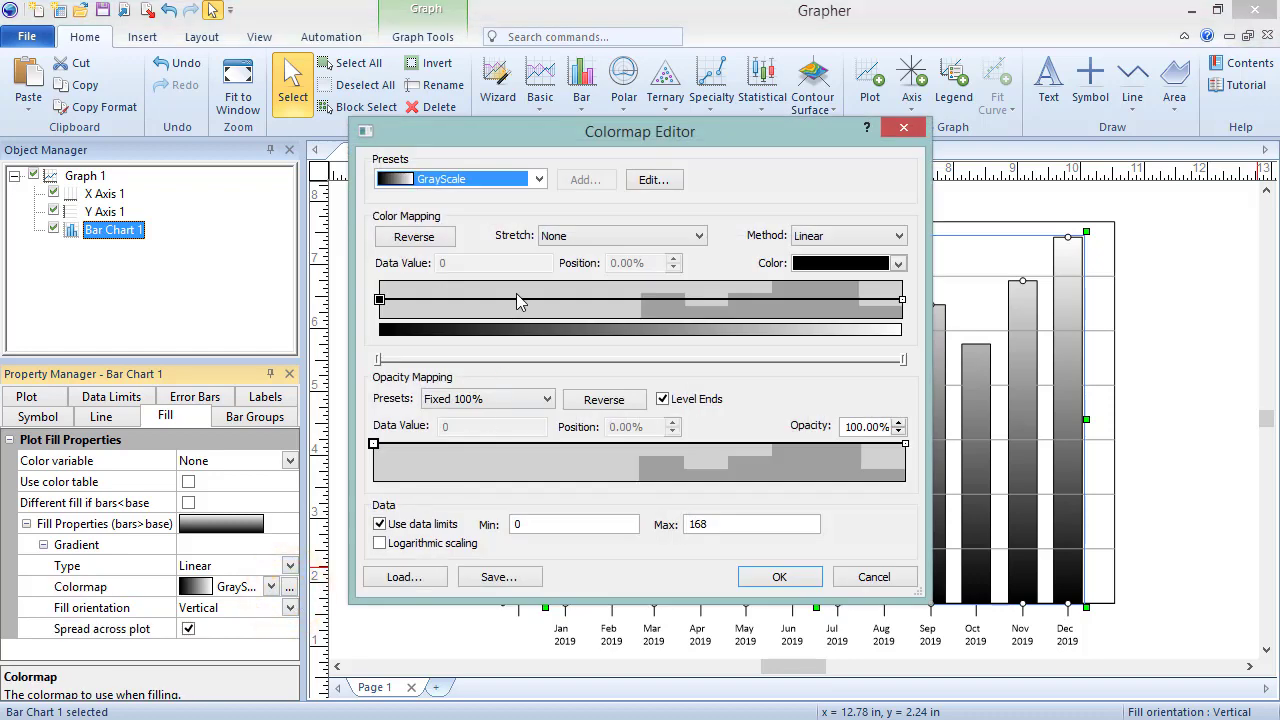
Replace the GrayScale colormap with the Rainbow4 preset and select its cyan node.
click(538, 179)
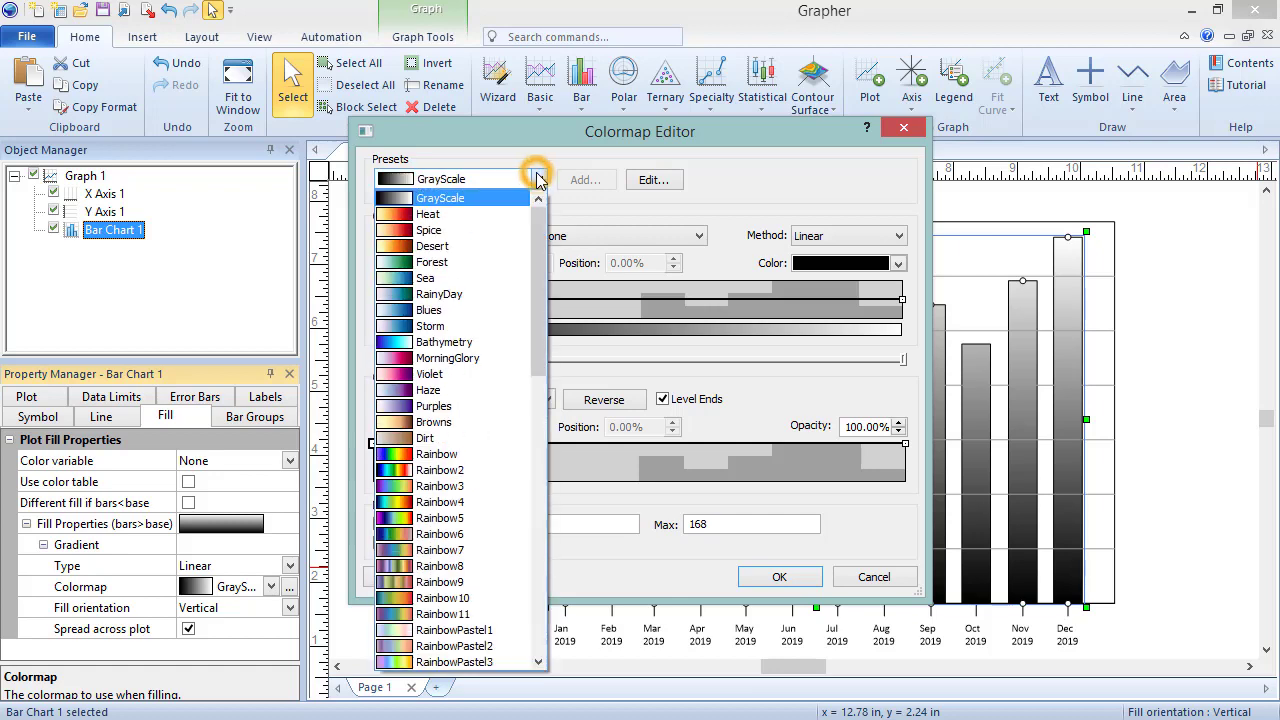
click(493, 502)
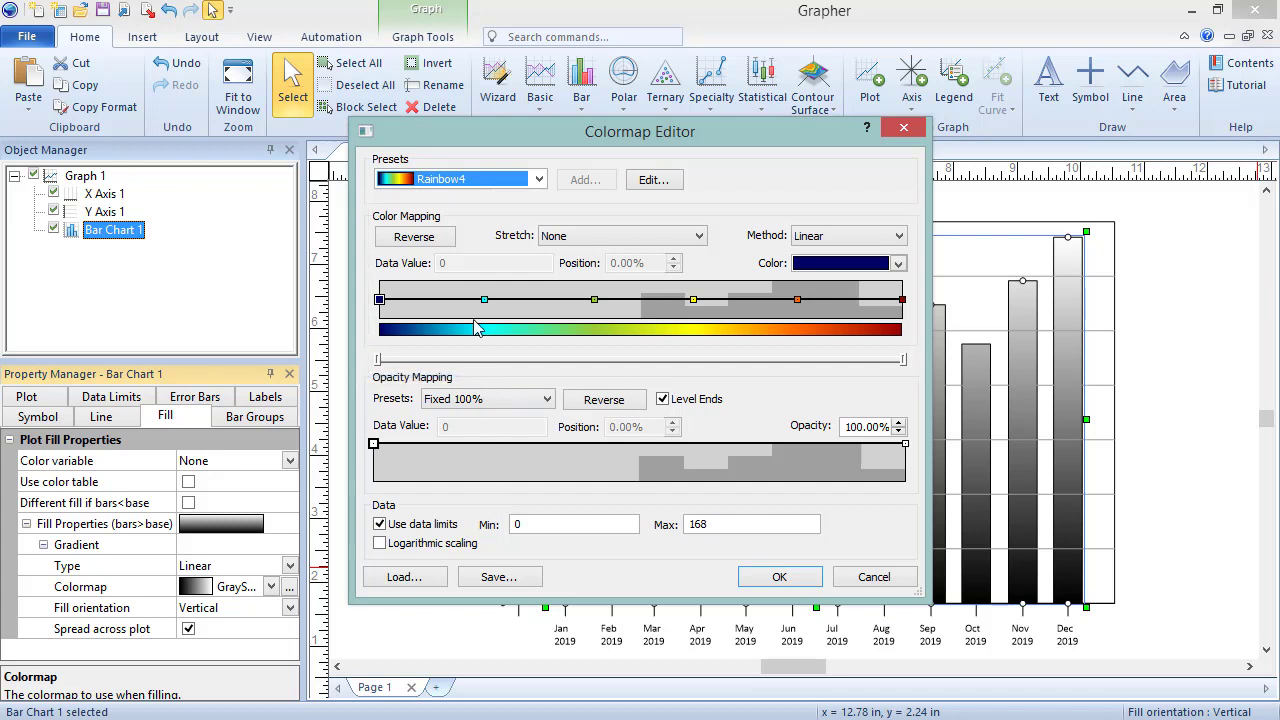
click(484, 300)
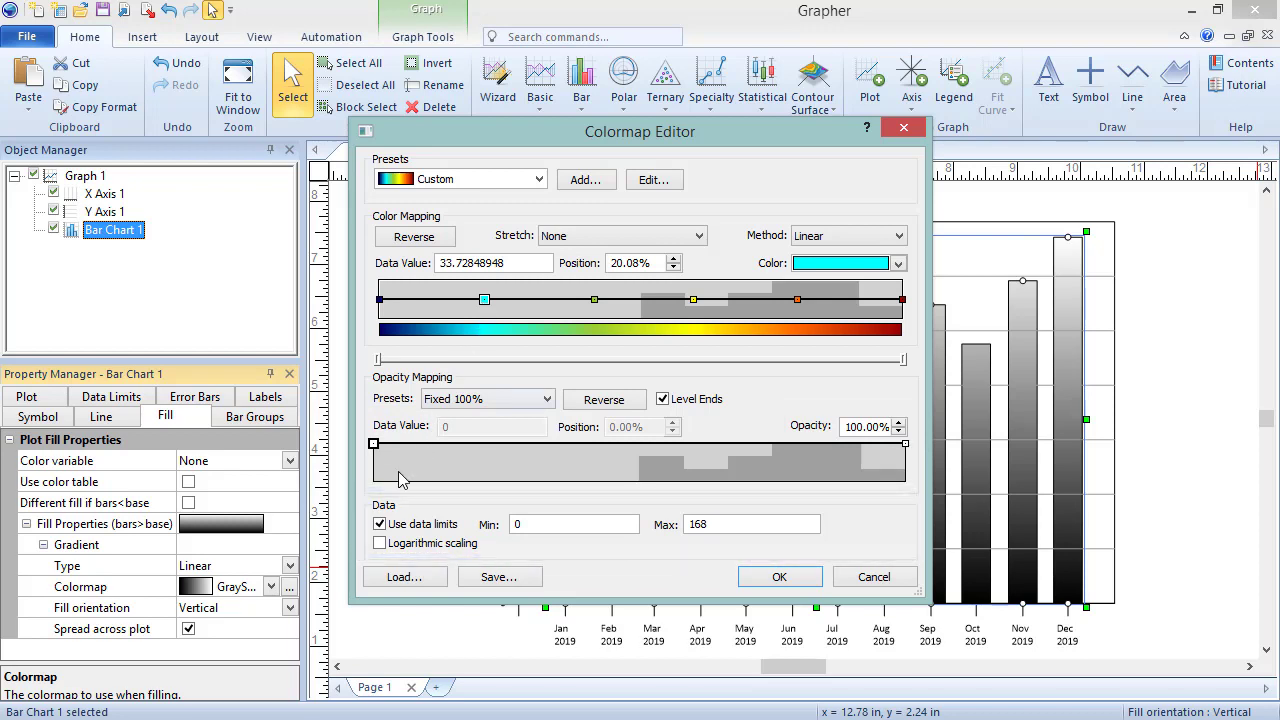
Turn off data limits and set the colormap range to 50 through 100.
click(379, 524)
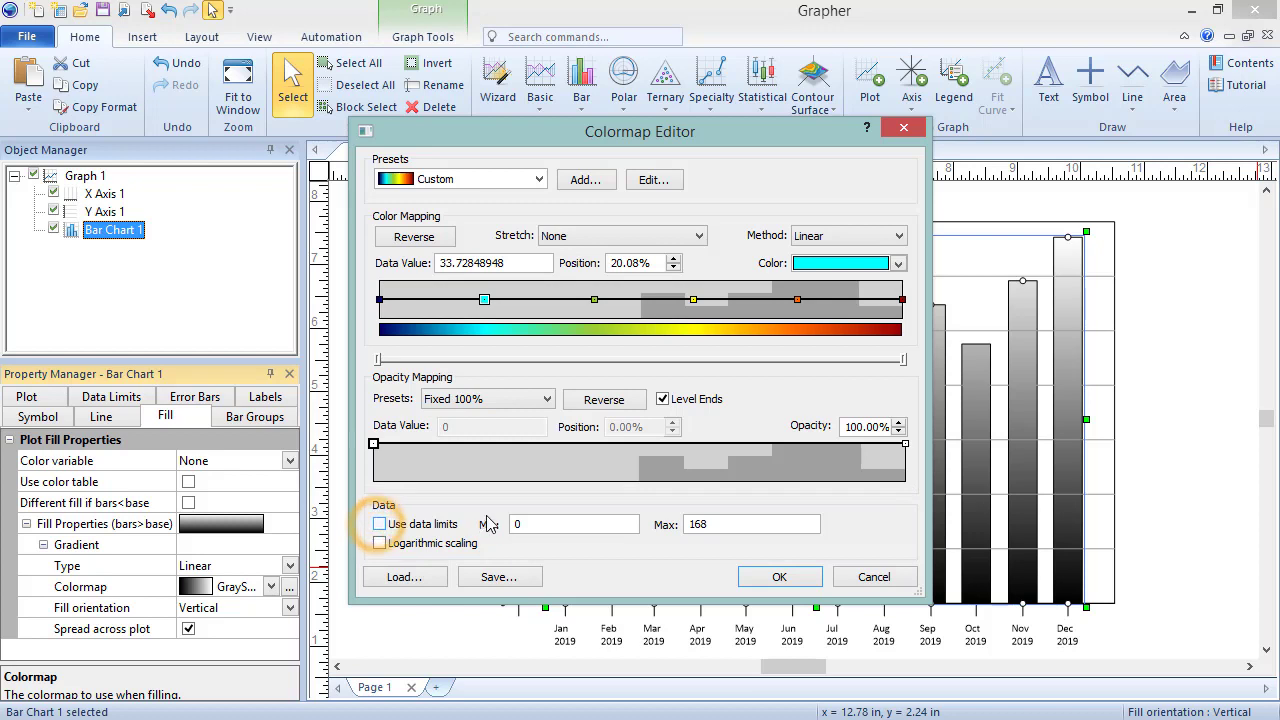
double_click(517, 524)
text(50)
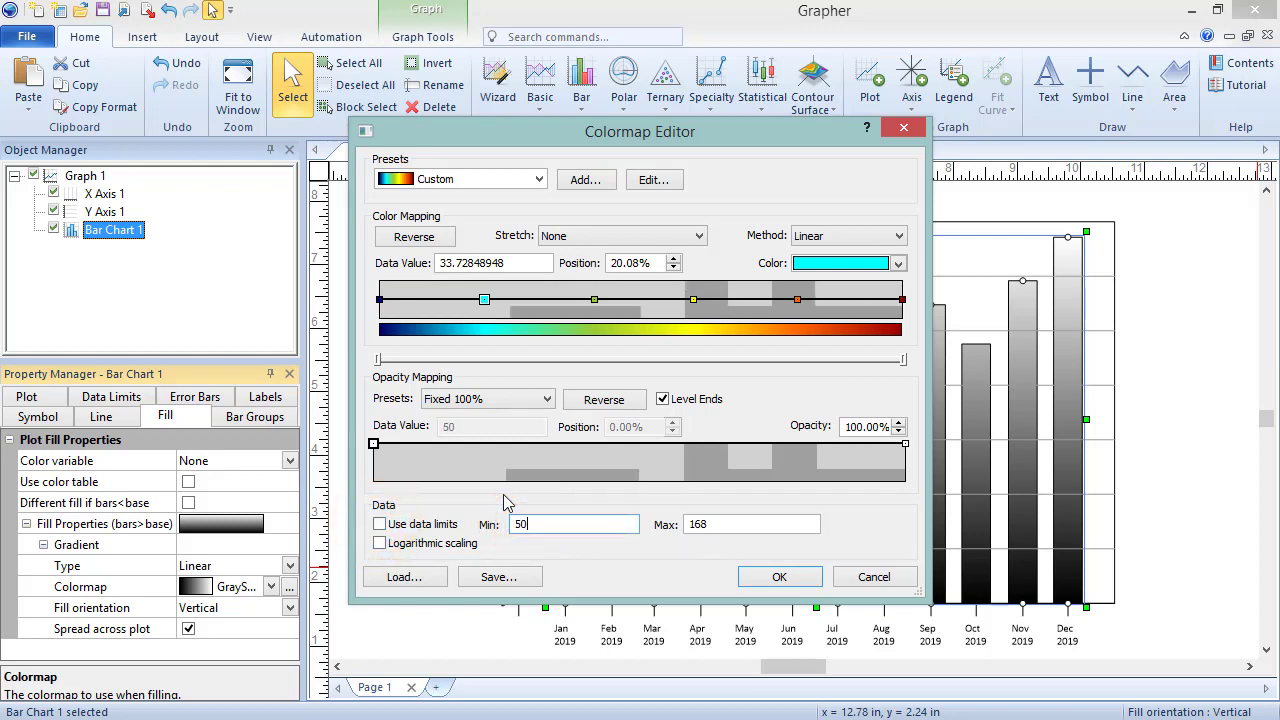
double_click(697, 524)
text(100)
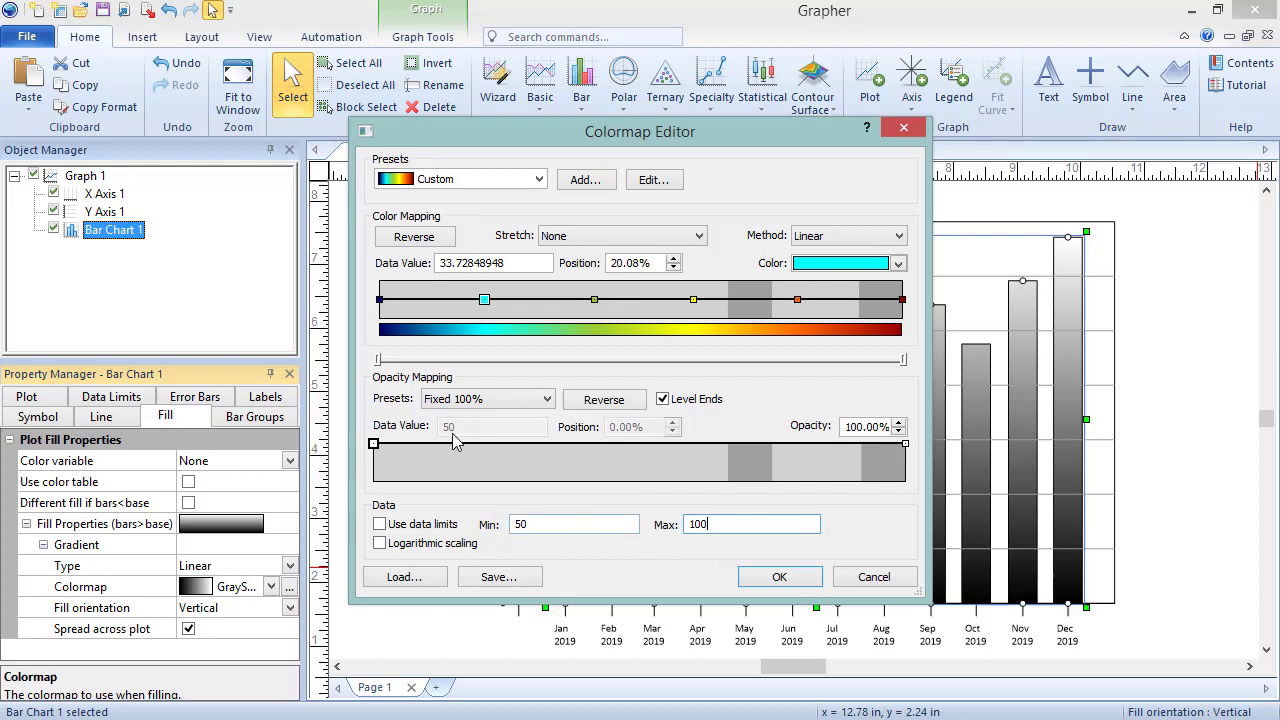
Move the orange stop near the top and set the cyan stop to data value 60.
click(381, 300)
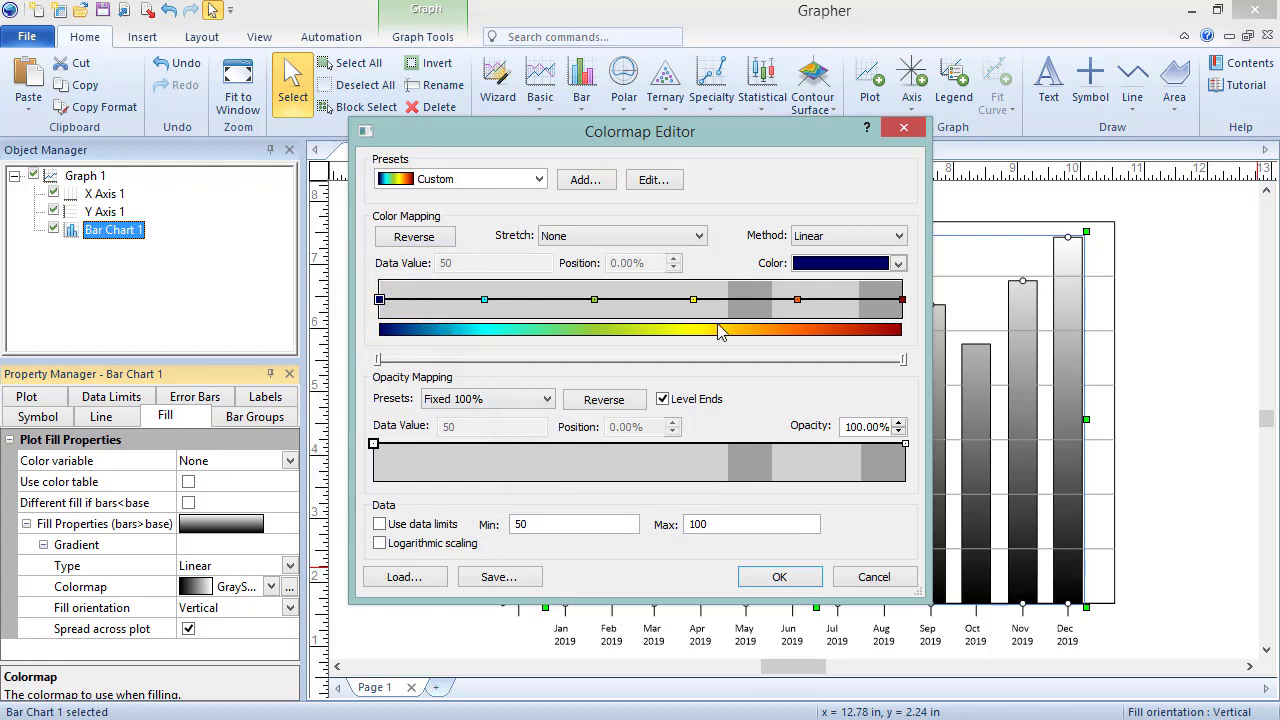
click(797, 300)
drag(798, 300, 886, 301)
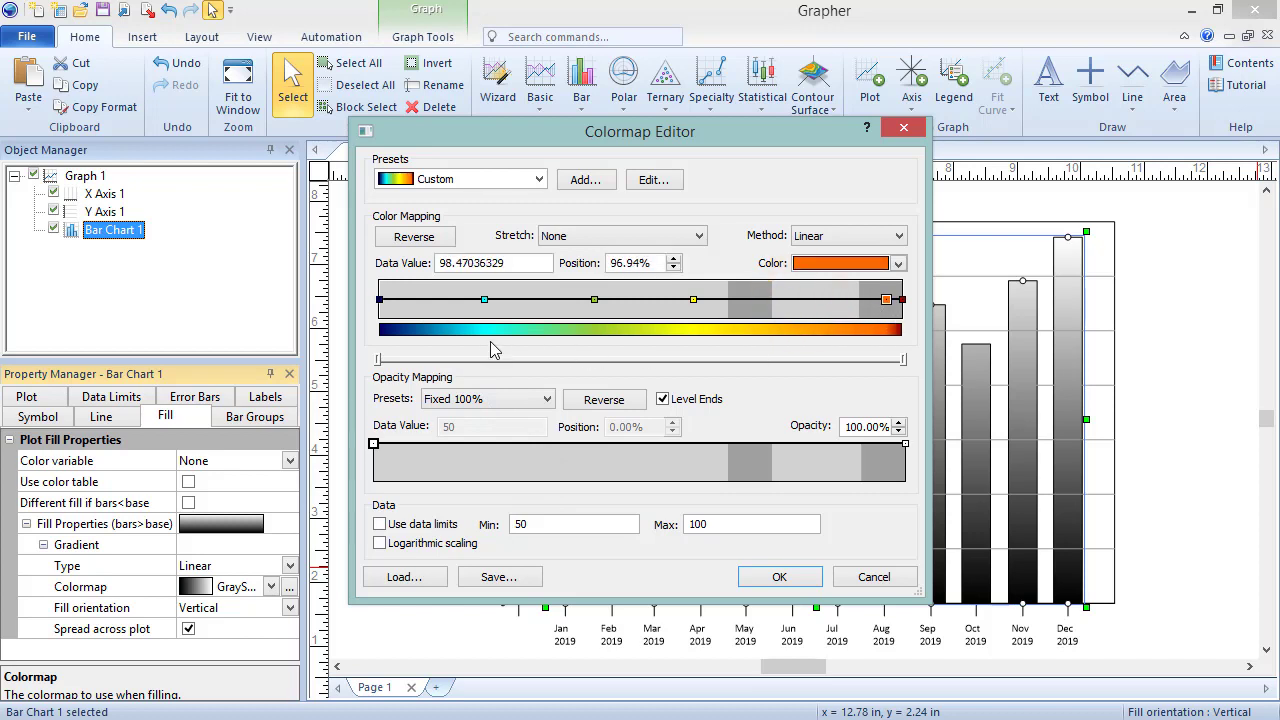
click(484, 300)
drag(484, 300, 399, 314)
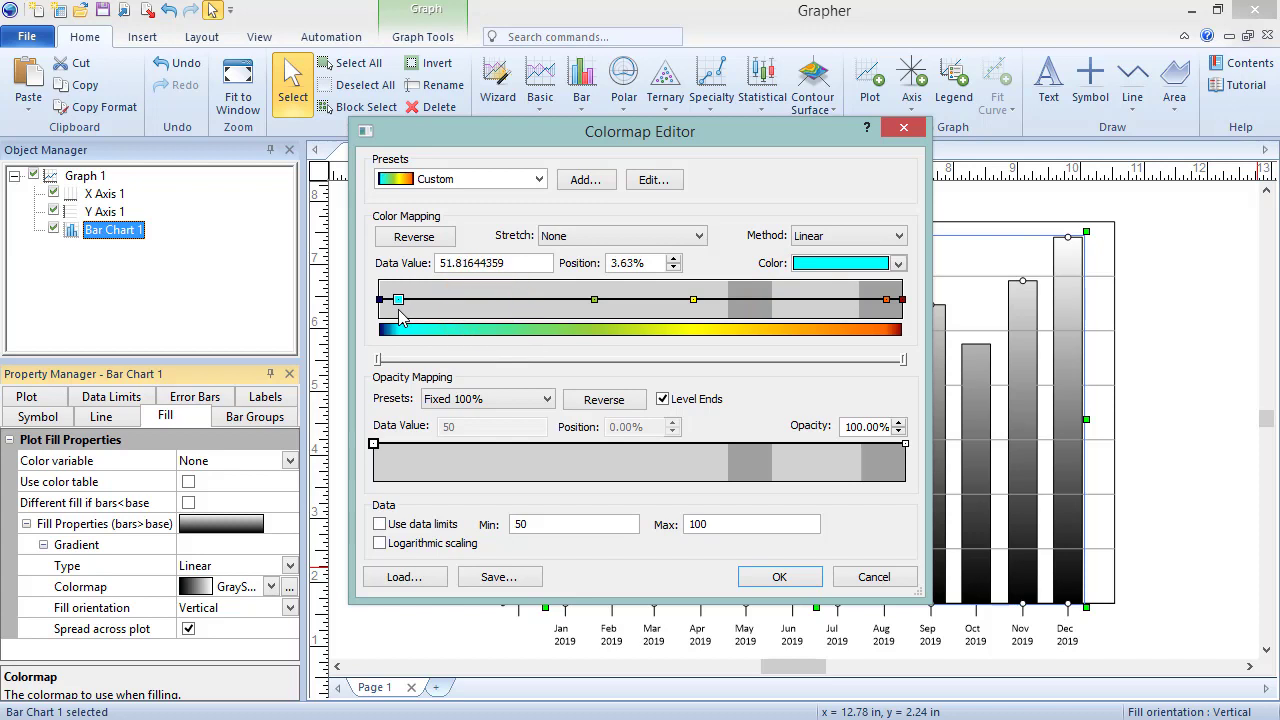
double_click(507, 263)
text(60)
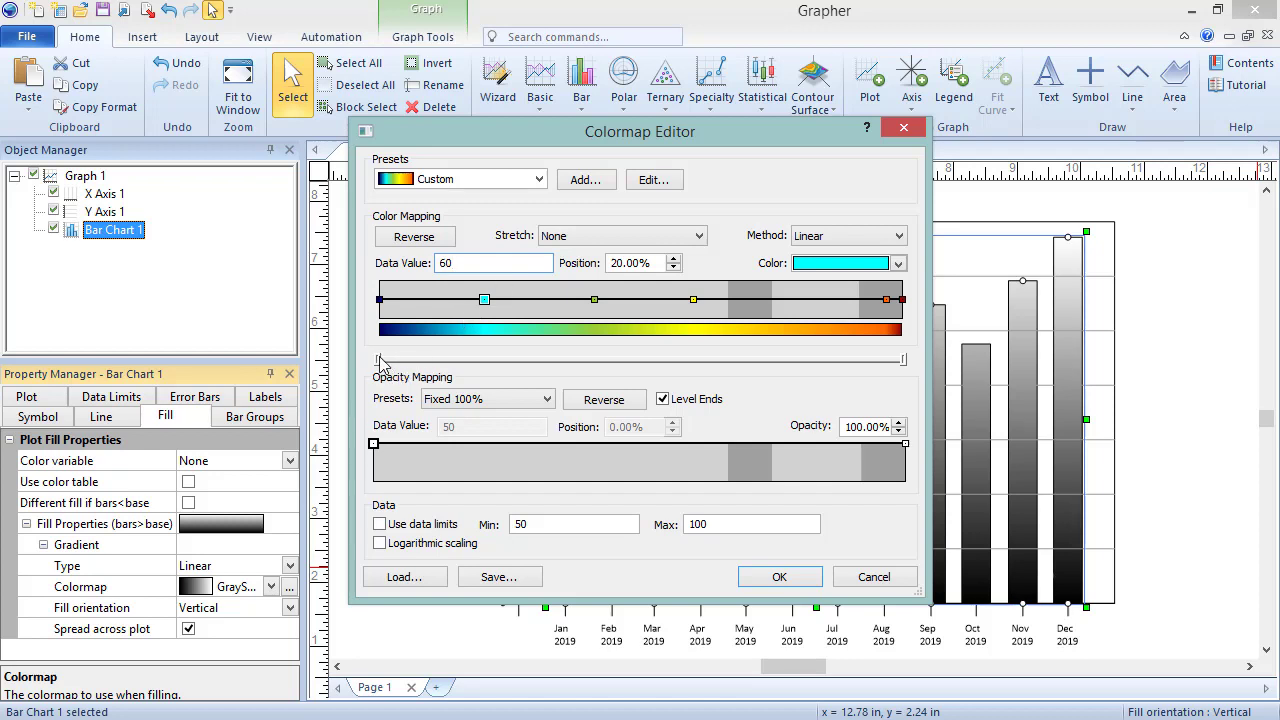
Set the orange stop's data value to 90, then restore the full-range preview.
drag(381, 362, 806, 372)
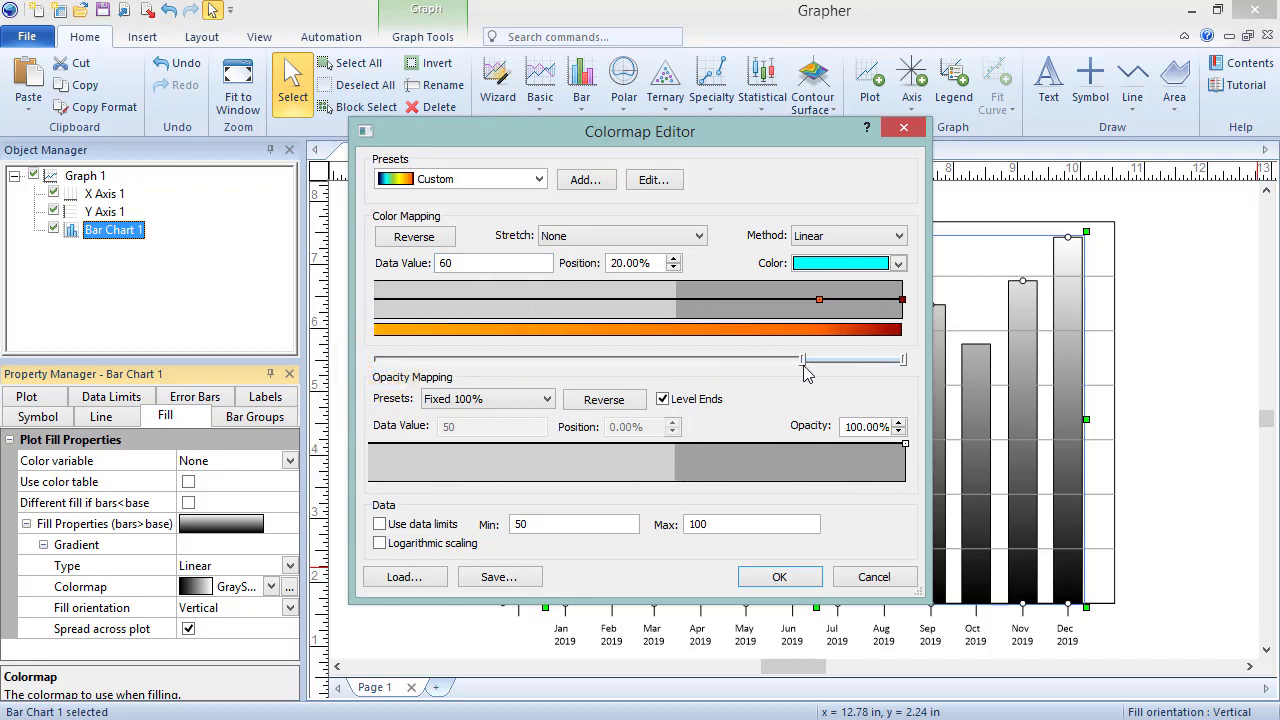
click(819, 299)
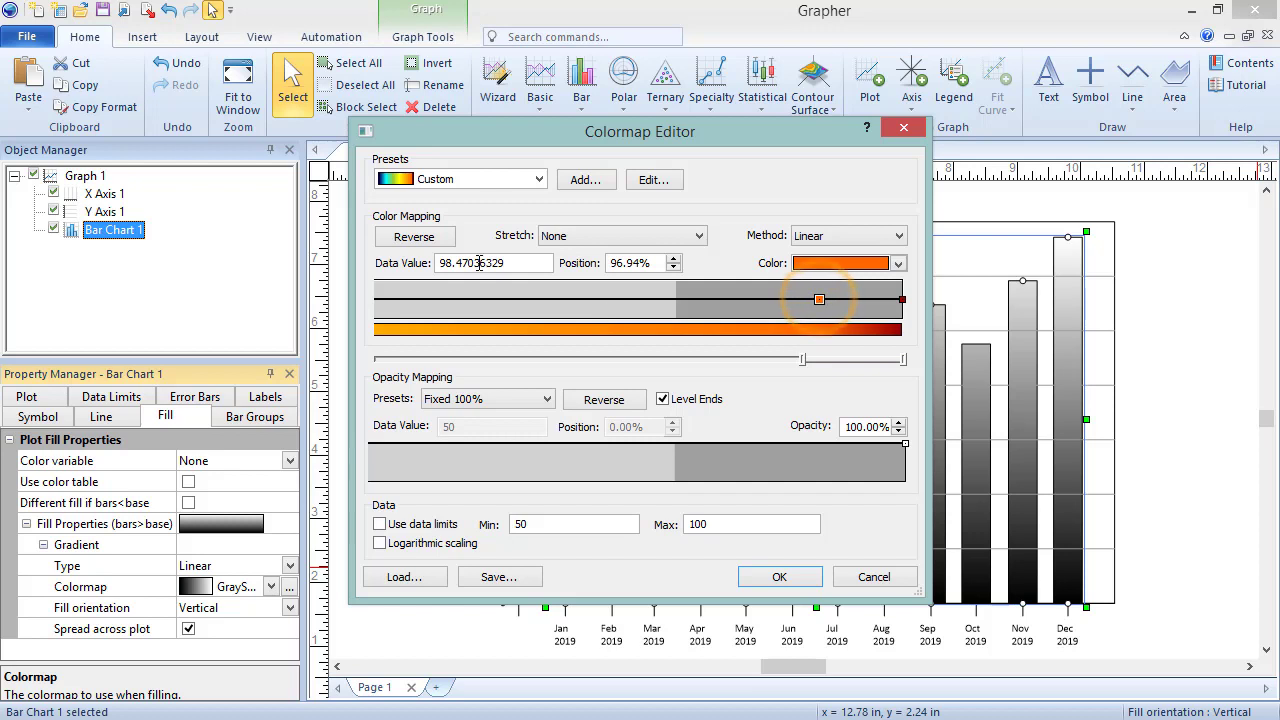
double_click(520, 262)
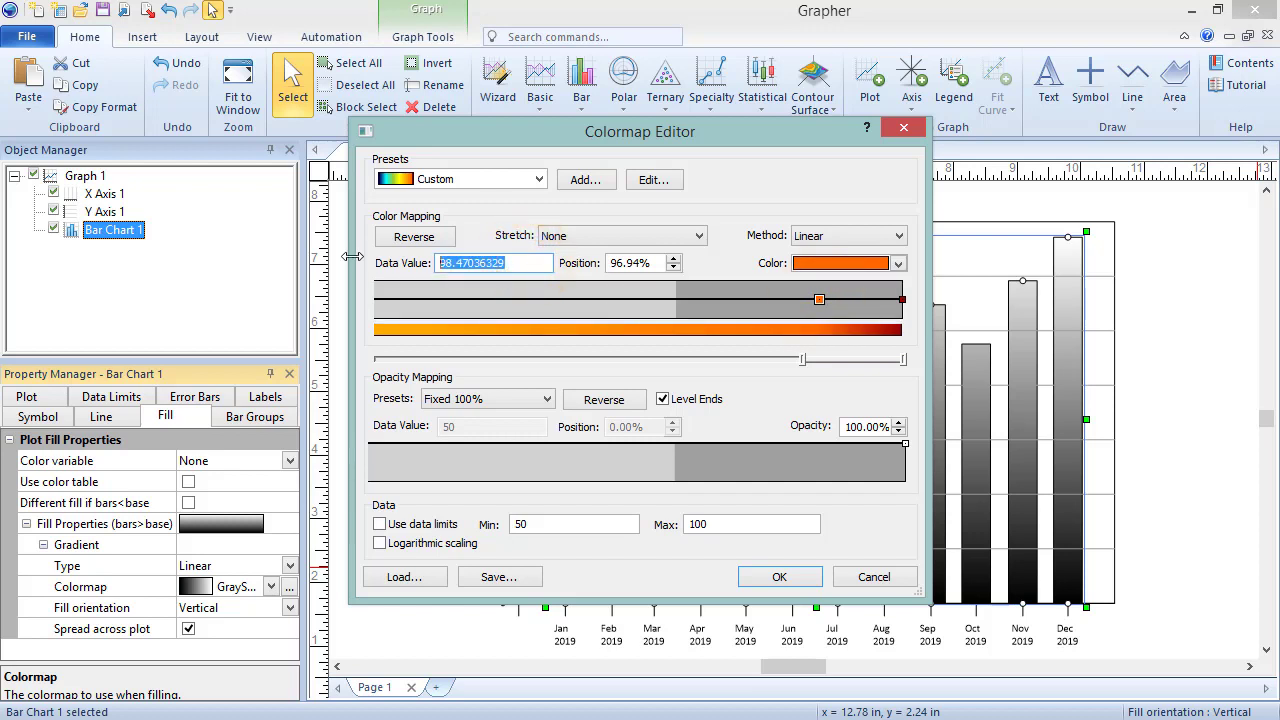
text(90)
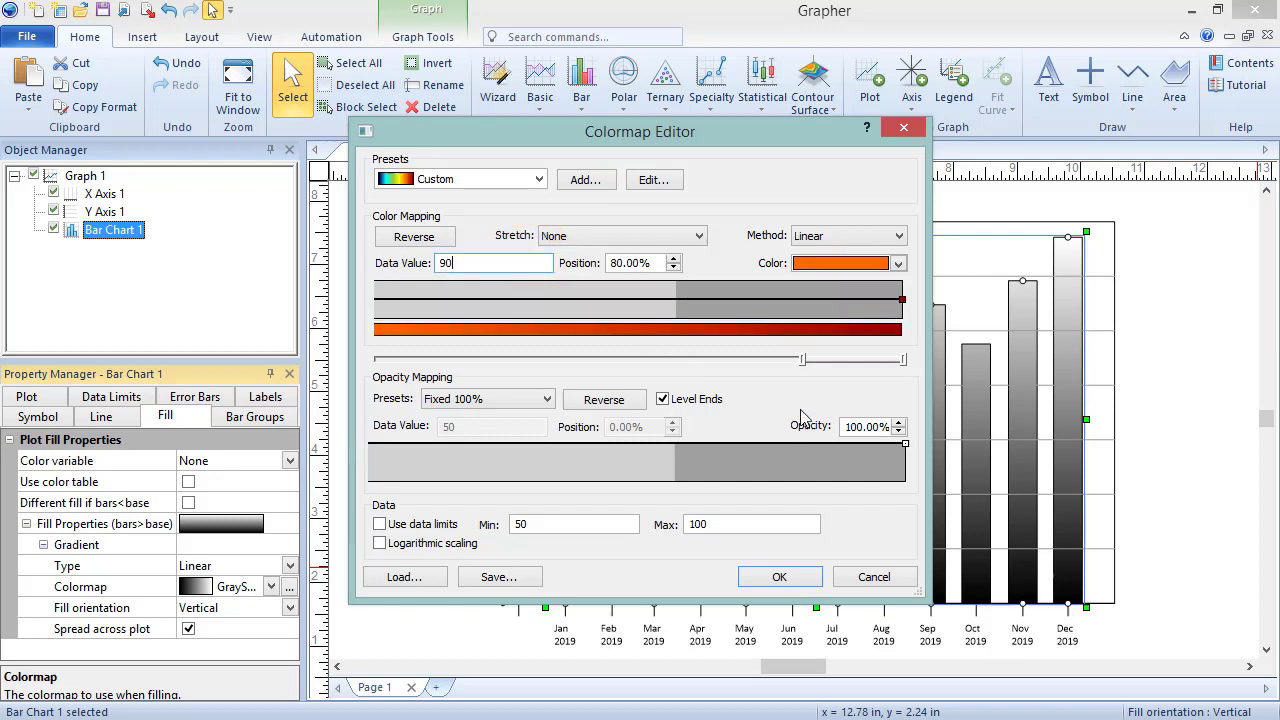
drag(803, 359, 380, 359)
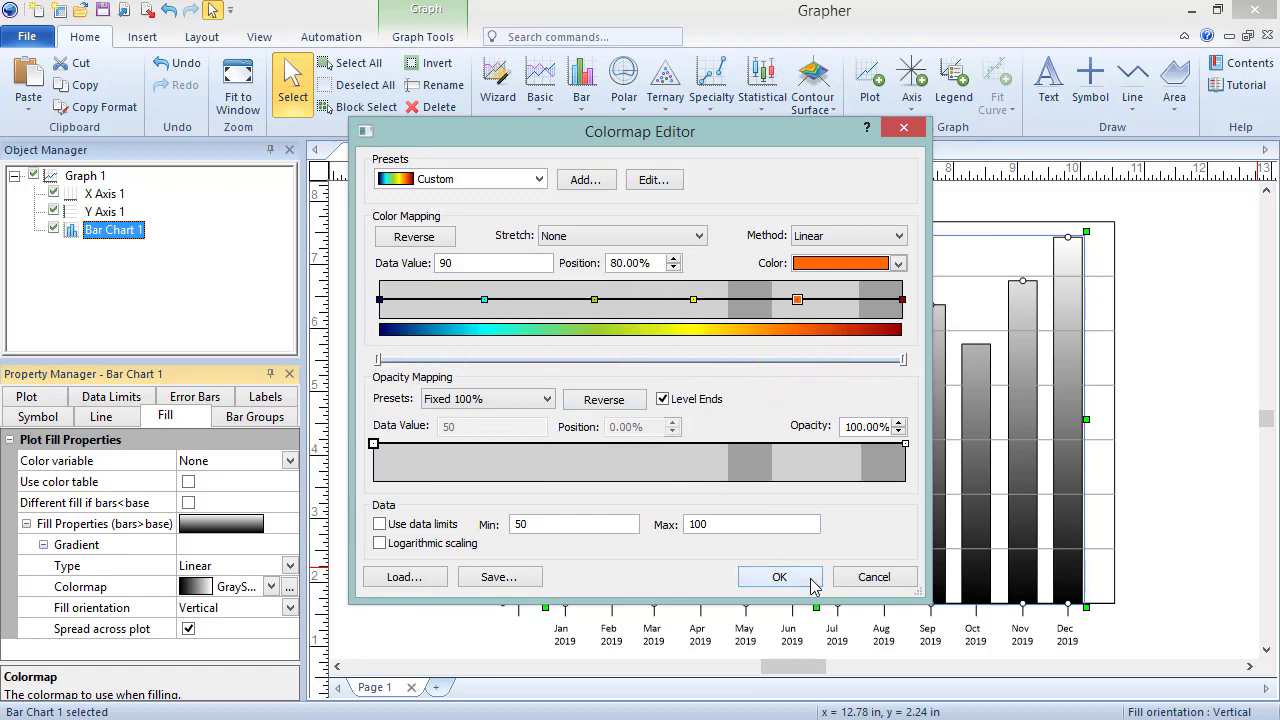
Apply the custom rainbow colormap so bars run navy below 50 to dark red above 100.
click(779, 577)
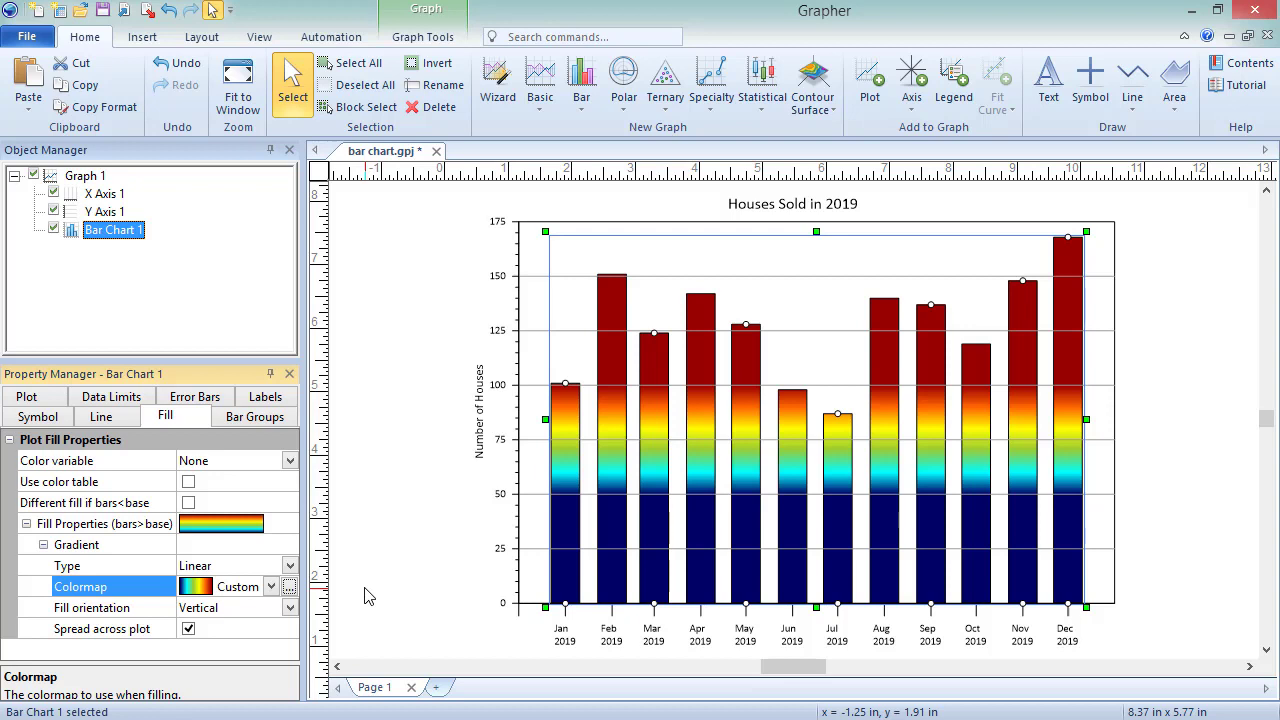
Reopen the colormap editor, choose the Blue-Red preset, and use the data limits.
click(289, 587)
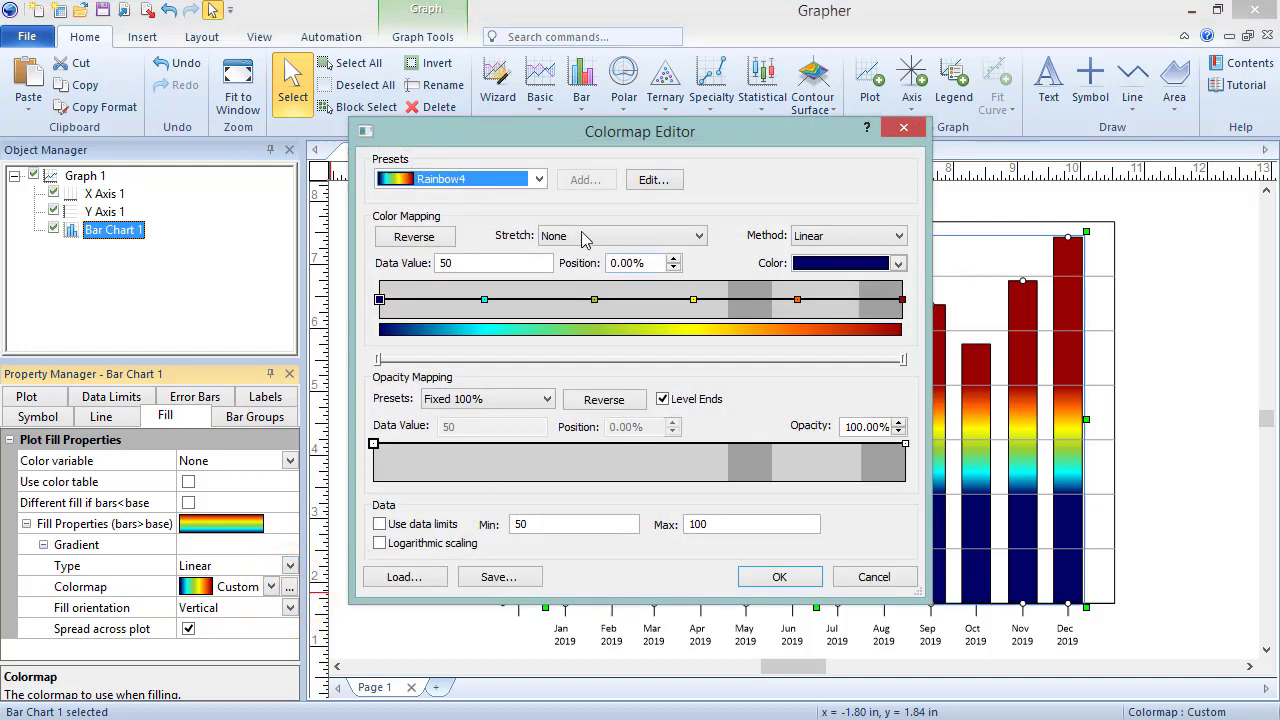
click(538, 179)
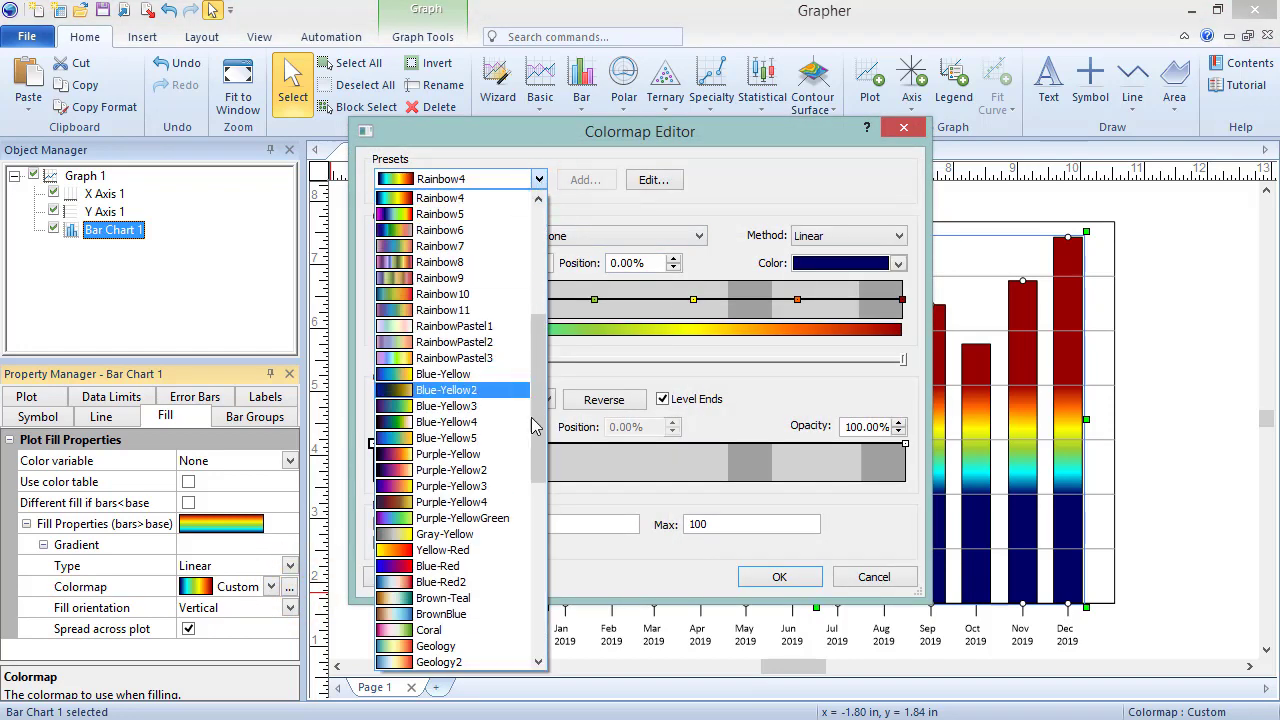
click(505, 566)
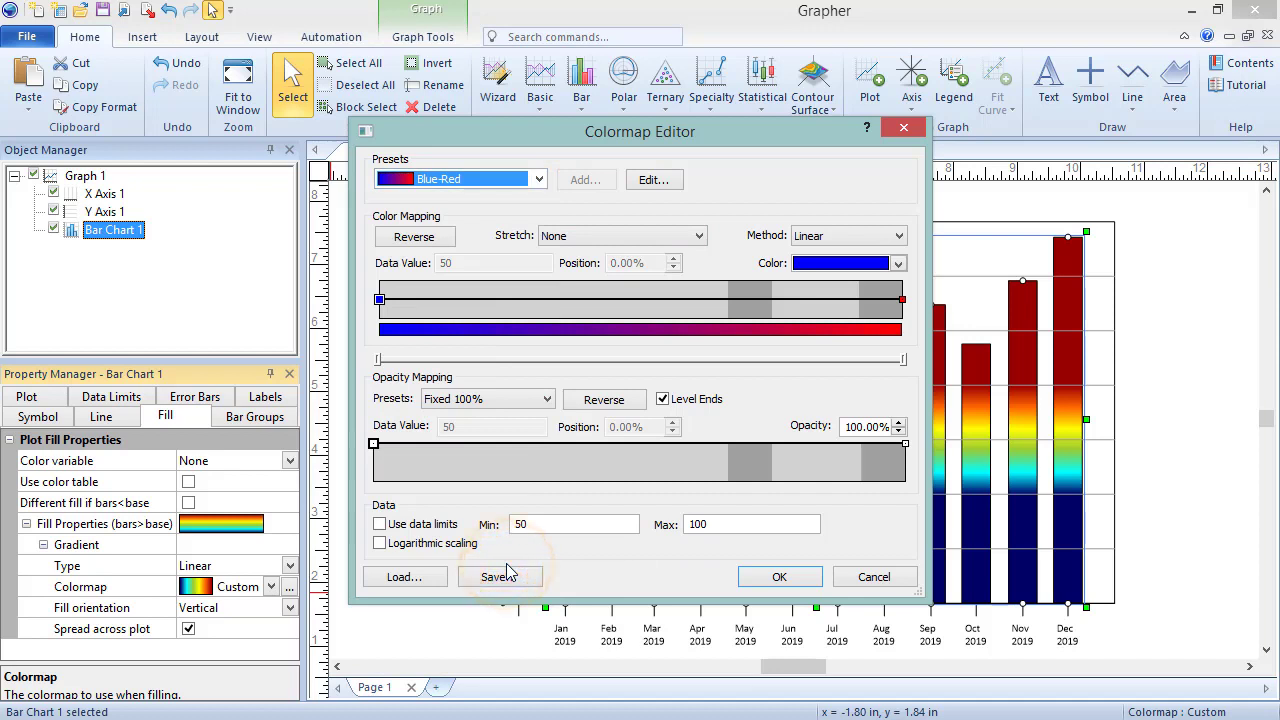
click(380, 524)
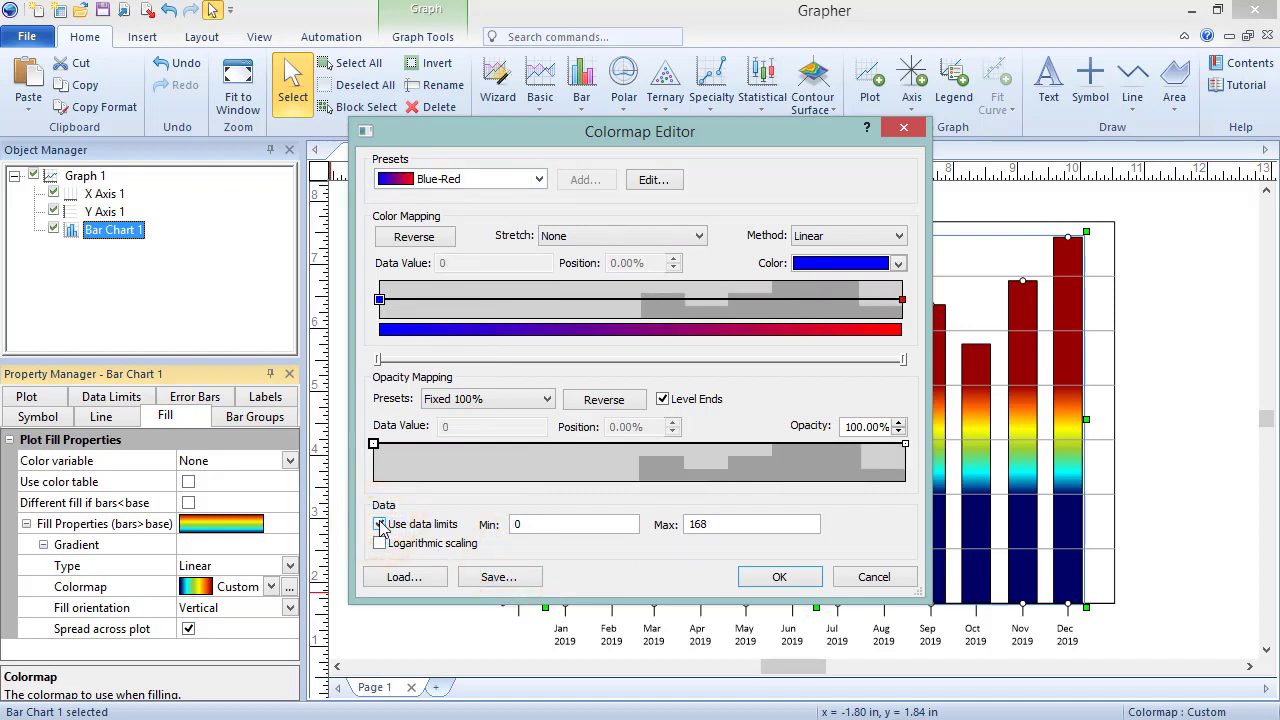
Add a red stop and a blue stop, each at data value 128.
click(471, 302)
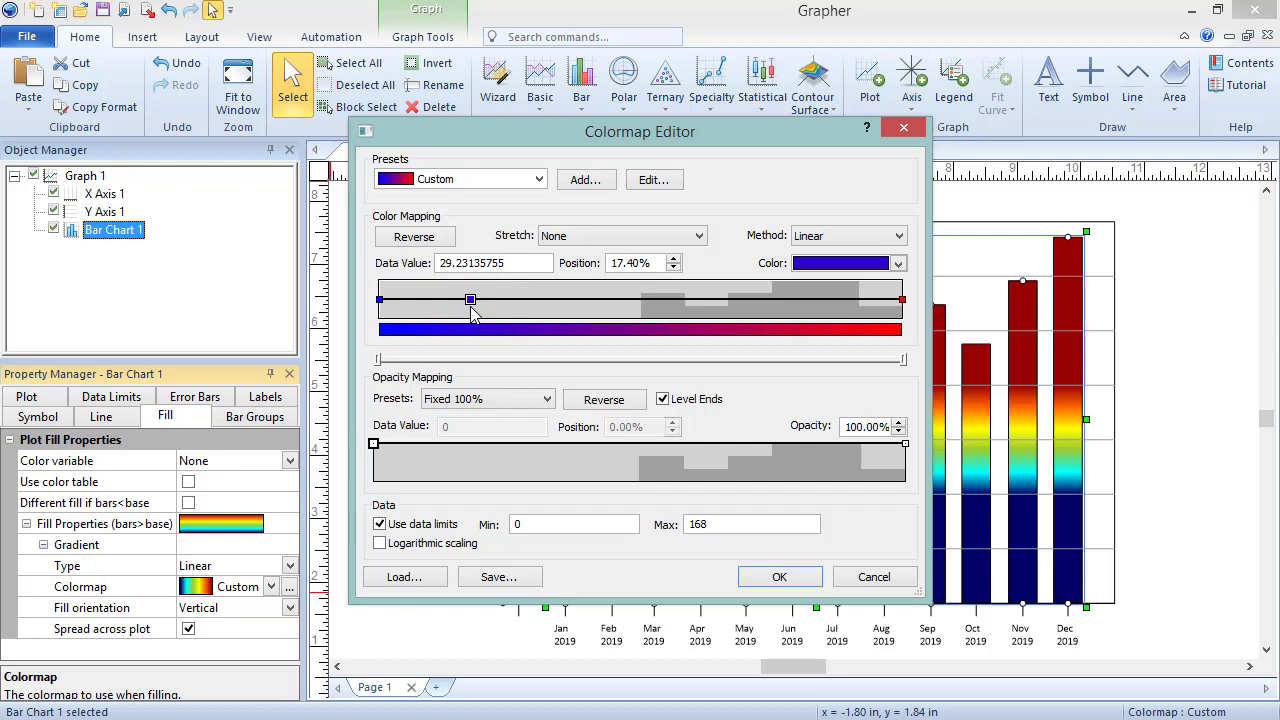
click(899, 263)
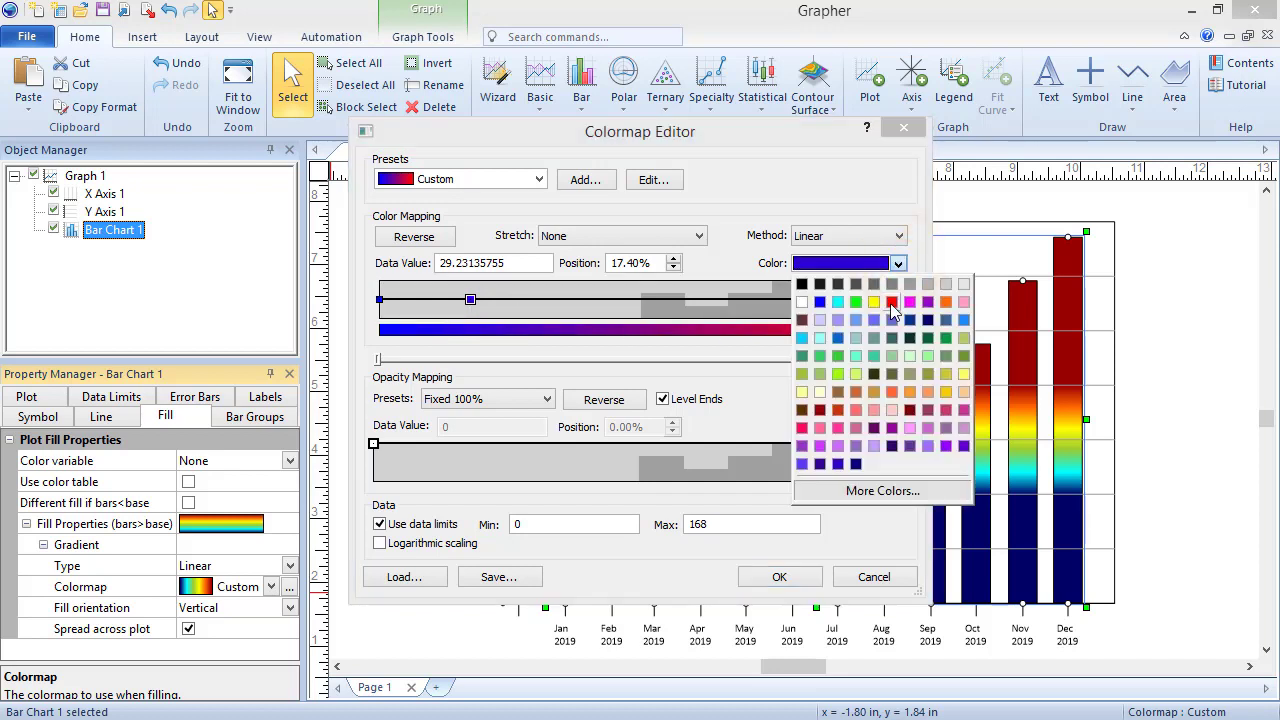
click(891, 302)
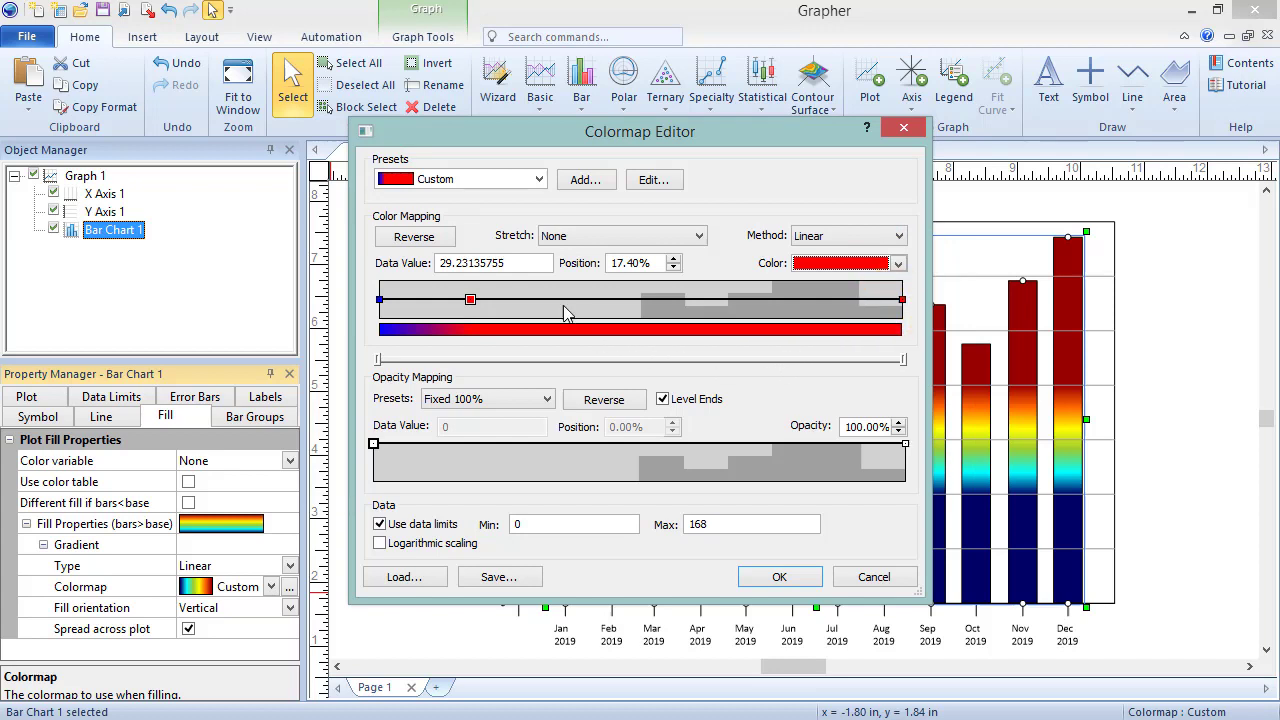
drag(506, 262, 430, 265)
text(128.583)
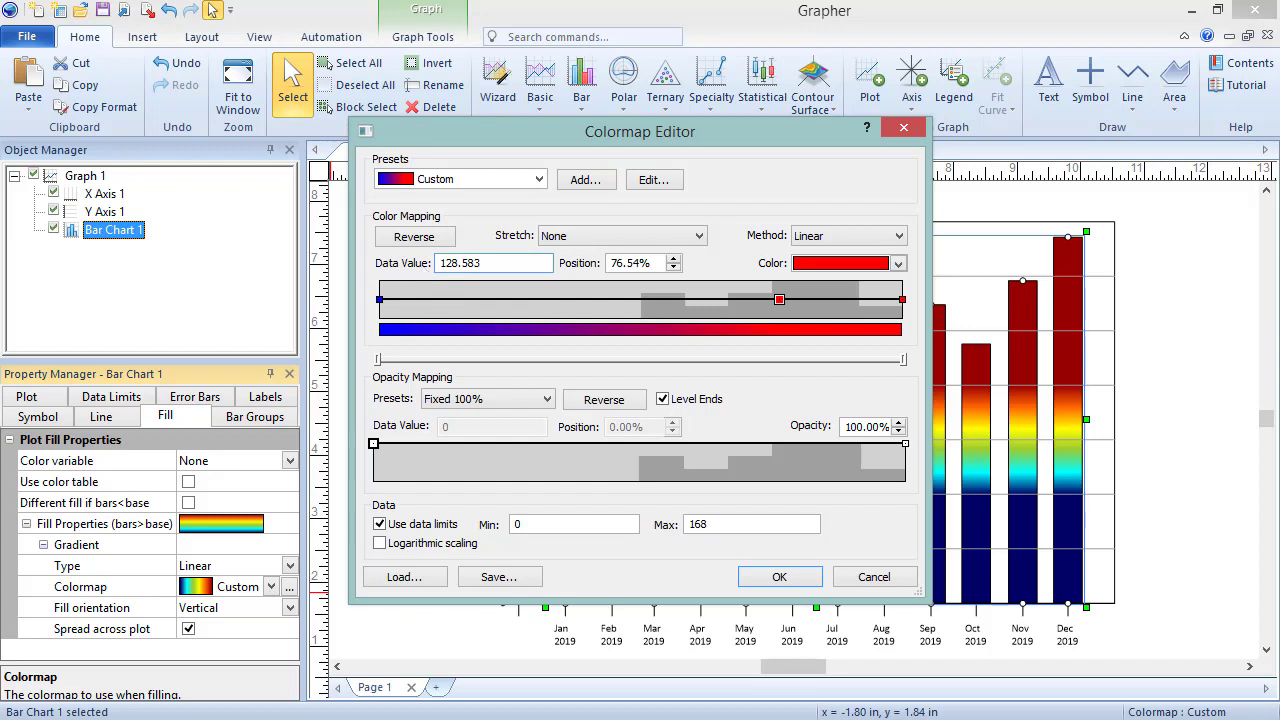
click(518, 300)
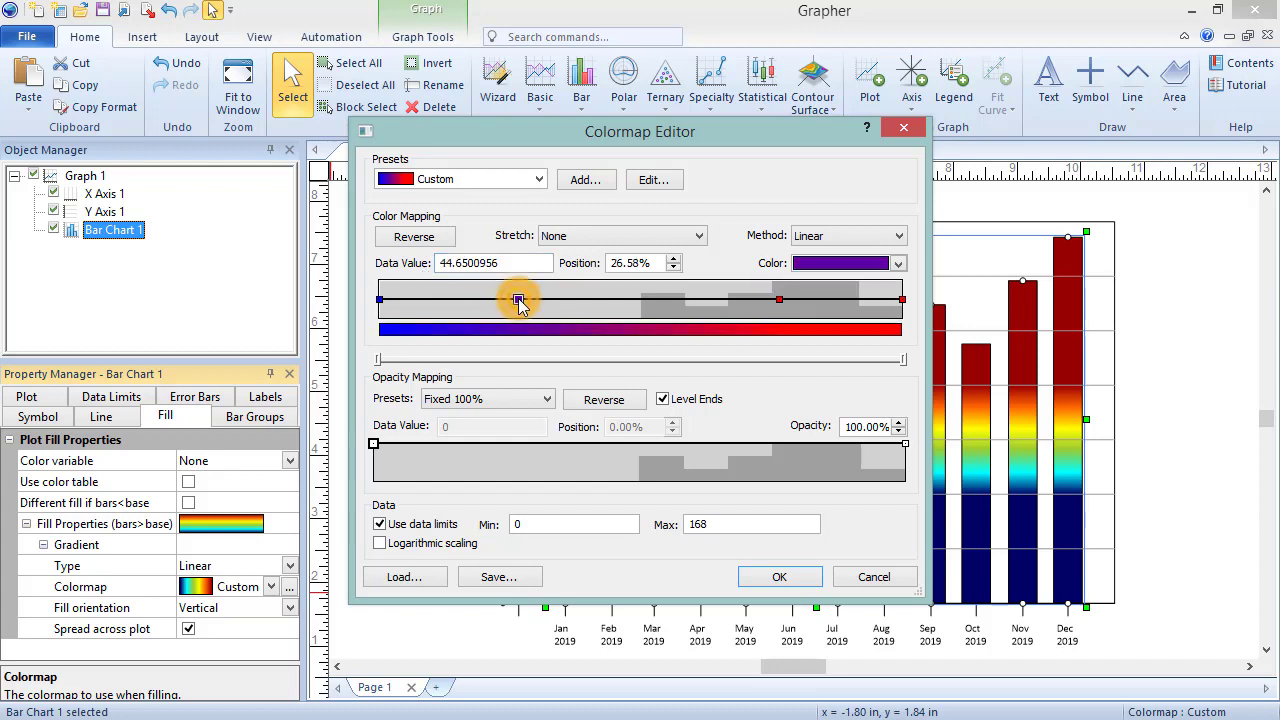
click(899, 264)
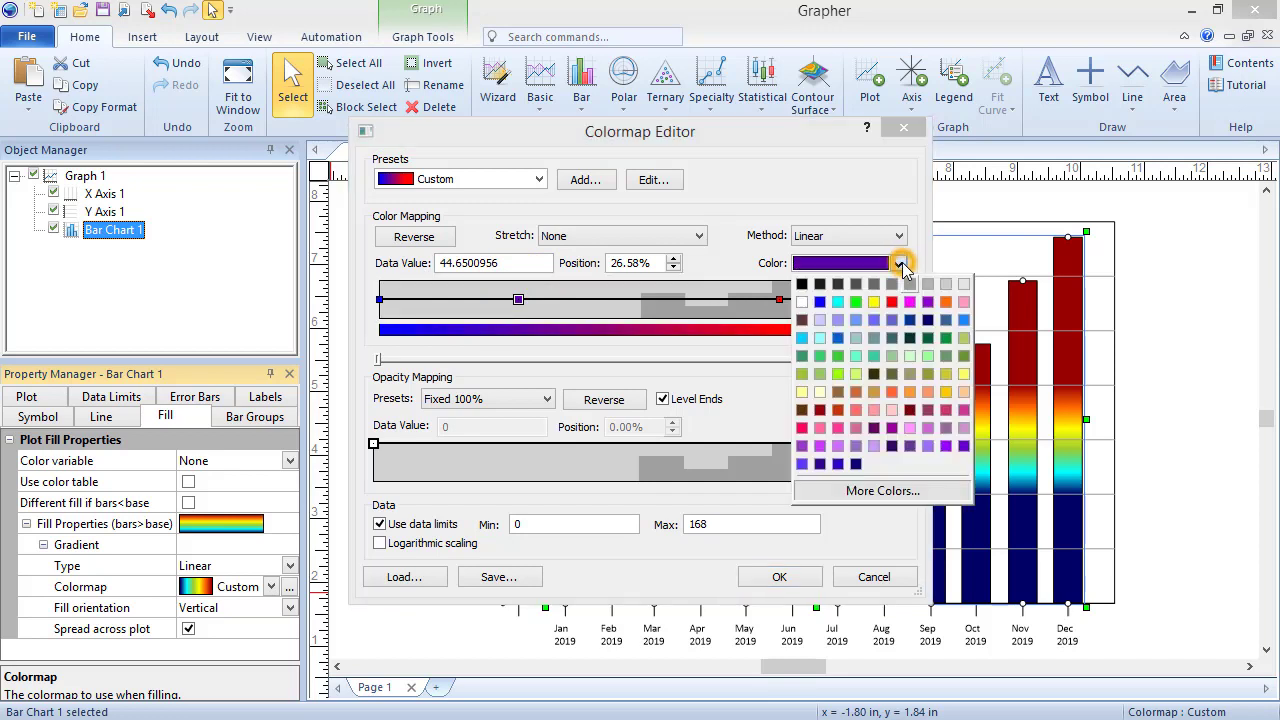
click(820, 302)
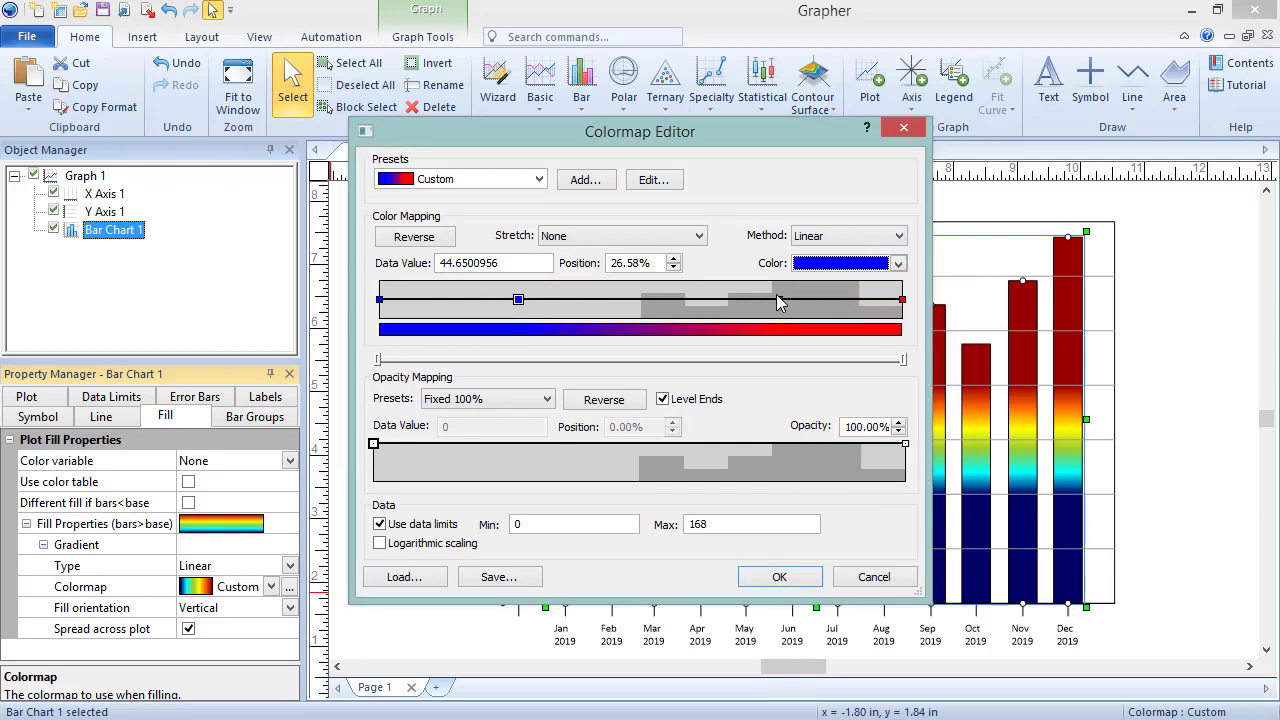
double_click(524, 261)
text(128.583)
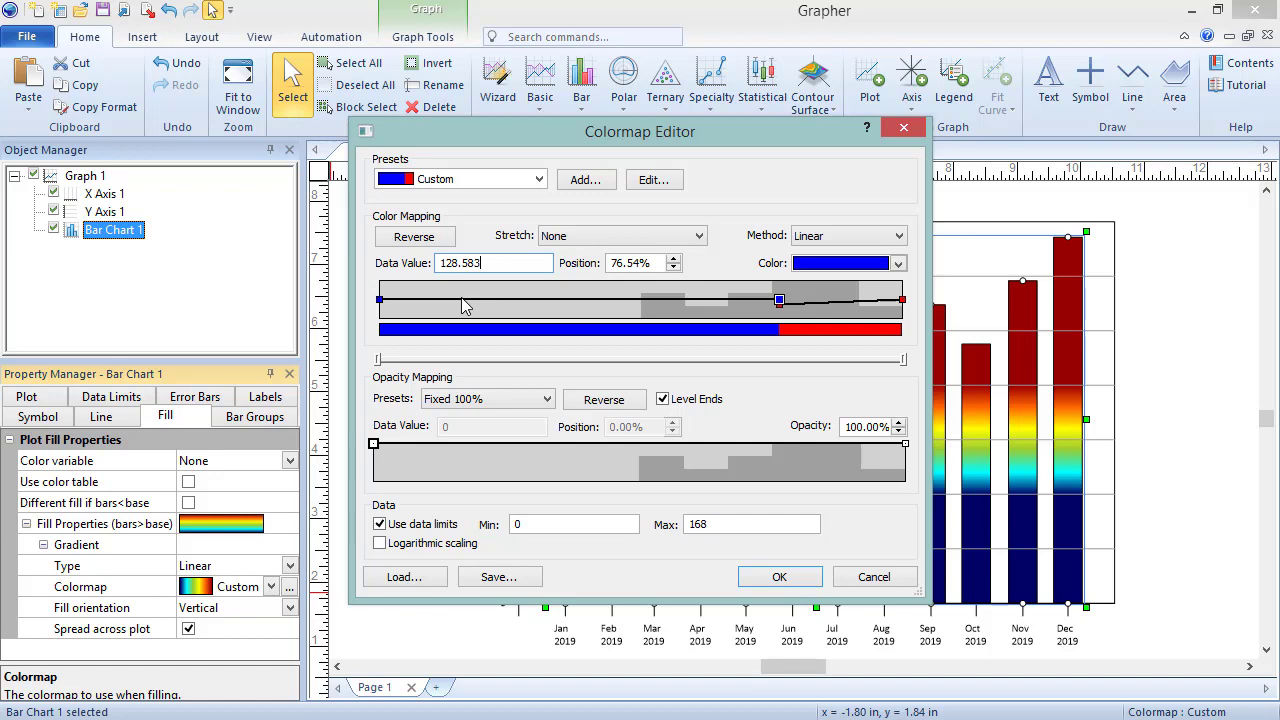
Apply the blue-red colormap so bars are blue up to about 128 and red above.
click(779, 579)
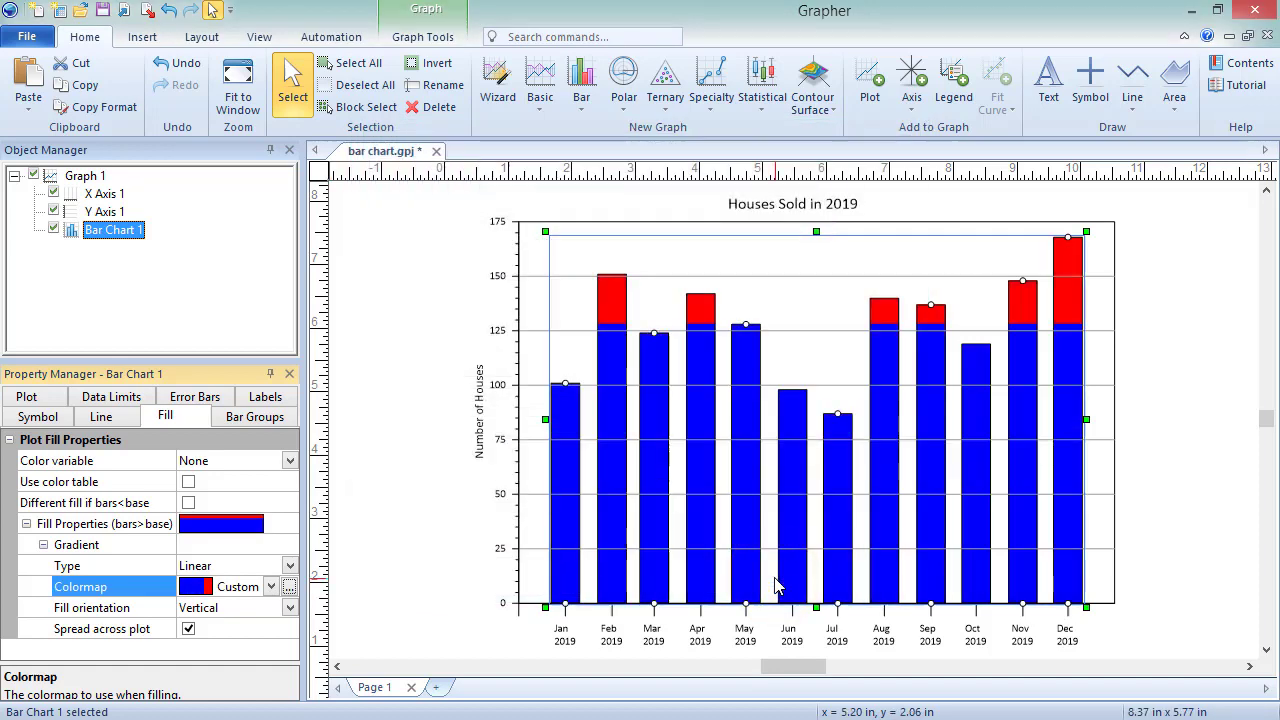